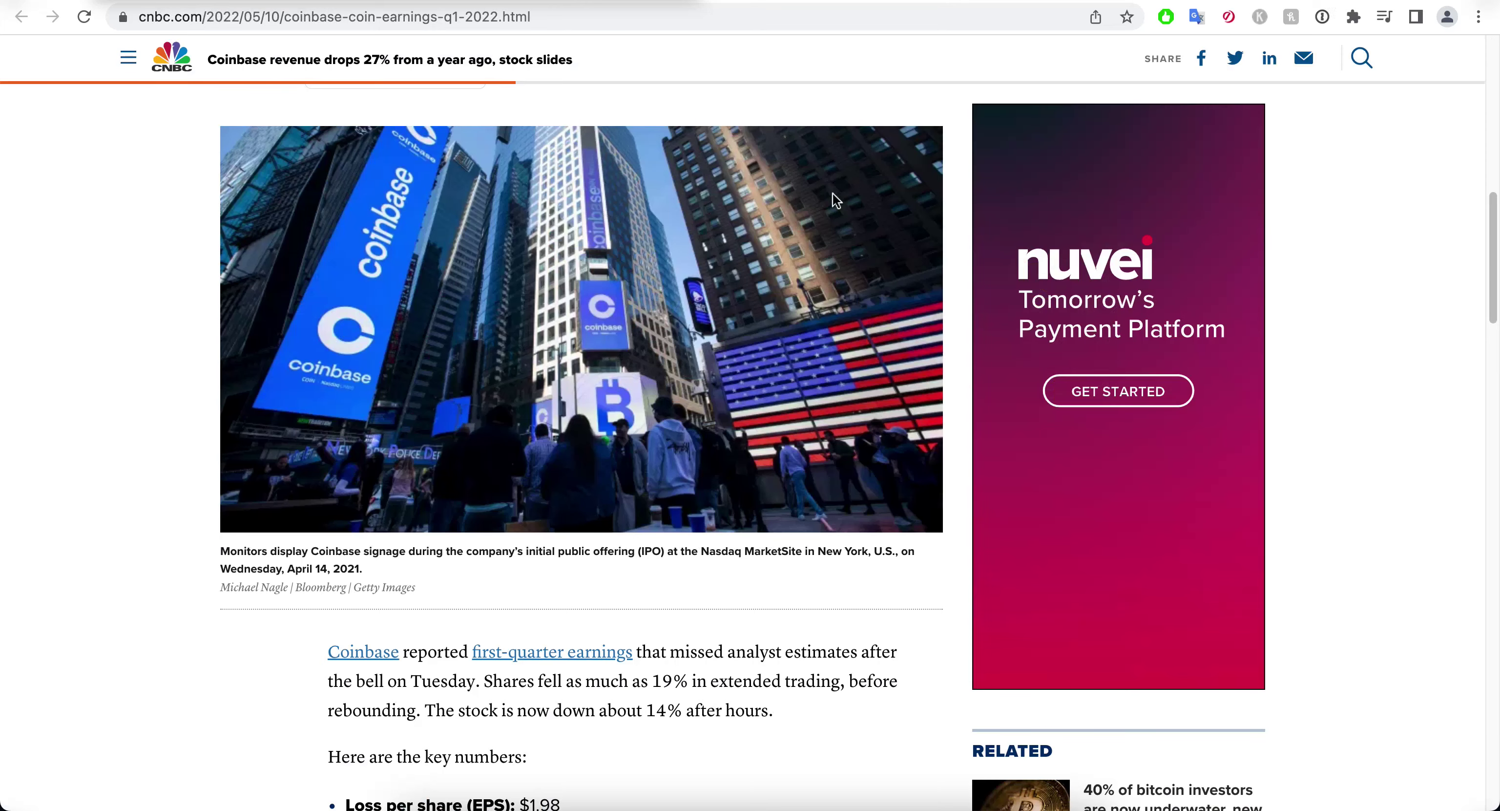
- Read the CNBC article on Coinbase's first-quarter earnings, including its key points, share price drop, loss per share, revenue and user figures
scroll(588, 241, up, 10)
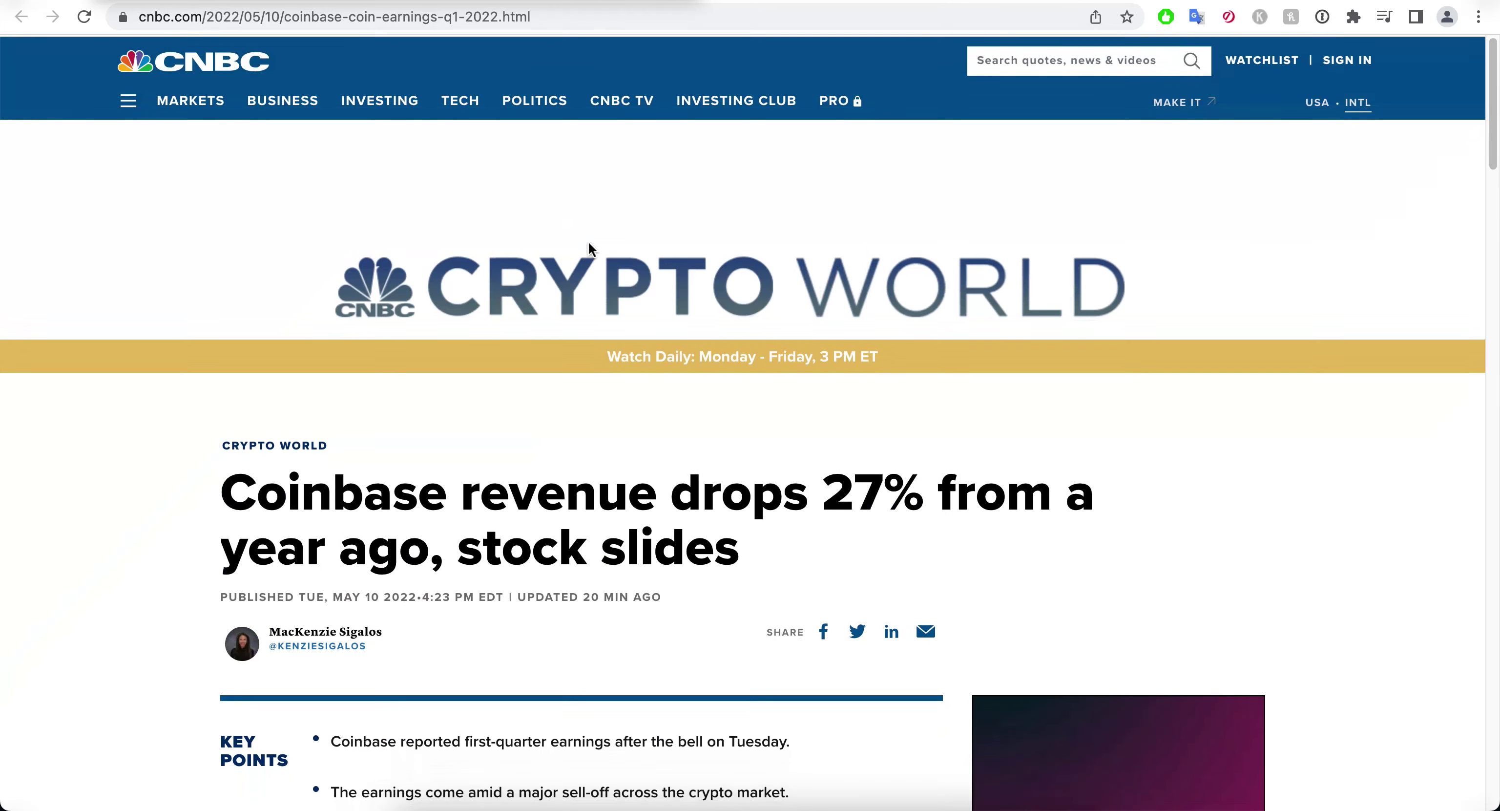
scroll(589, 387, down, 5)
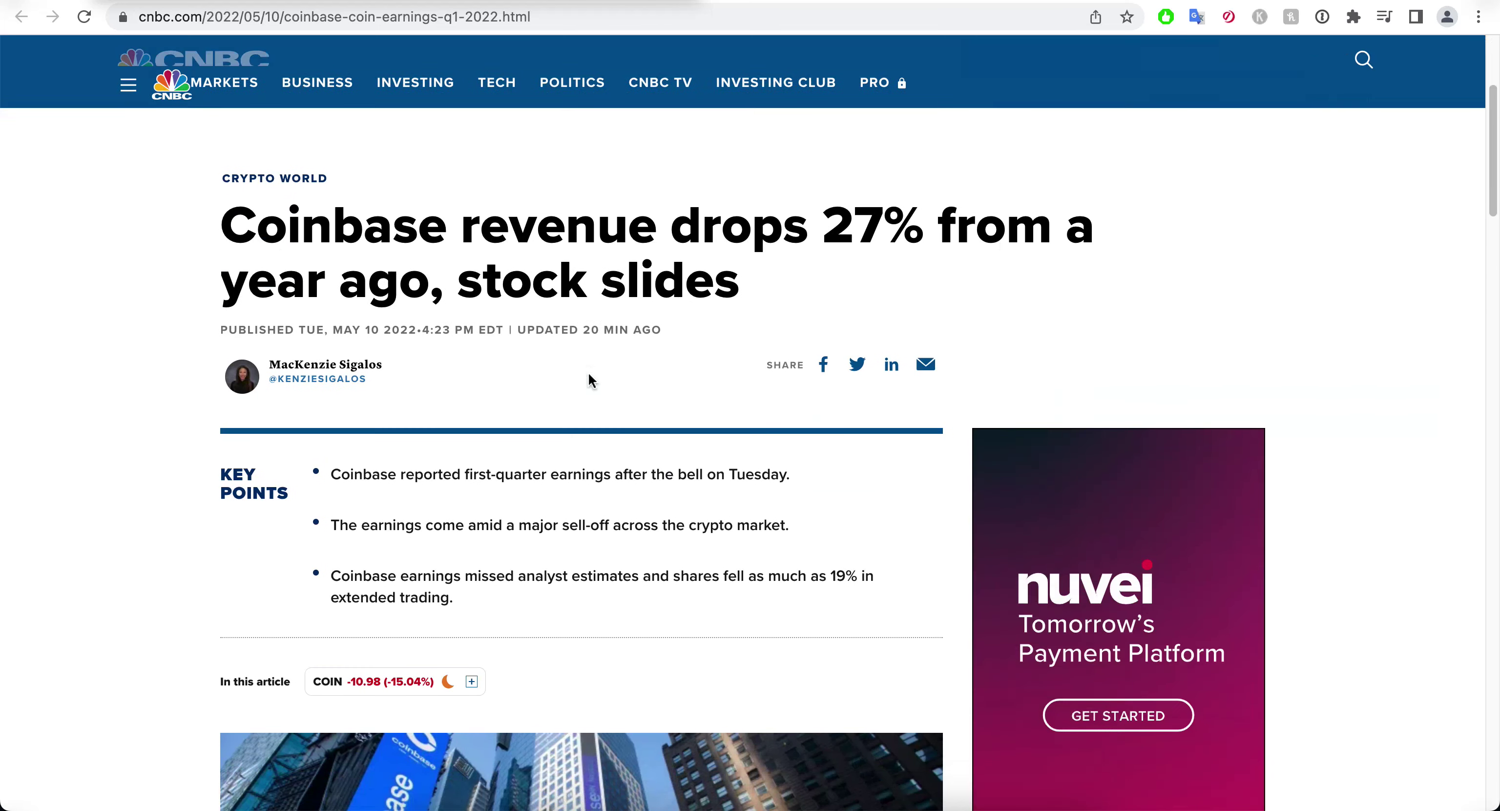
scroll(536, 279, down, 4)
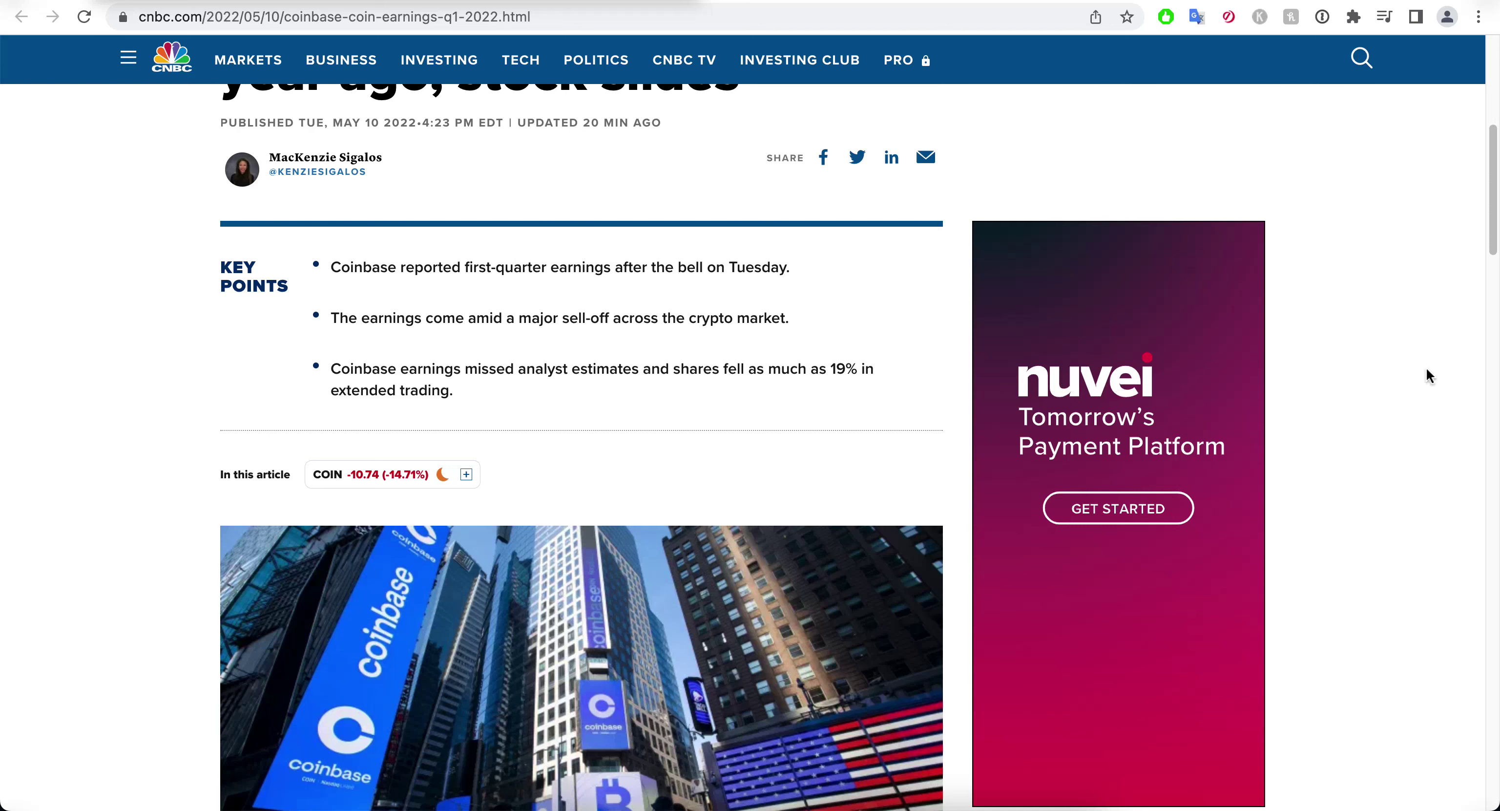
scroll(1350, 366, down, 4)
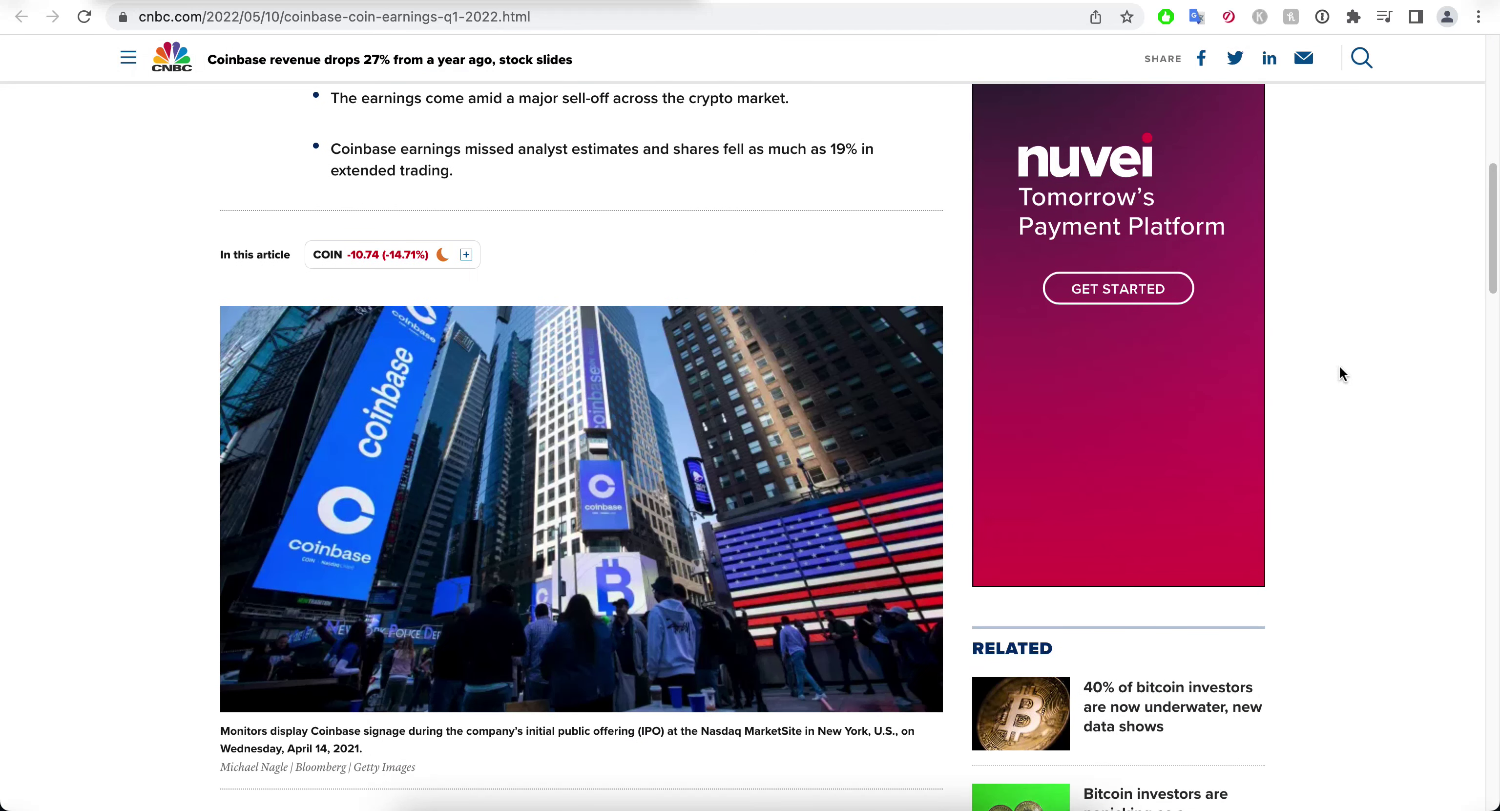
scroll(1358, 349, down, 5)
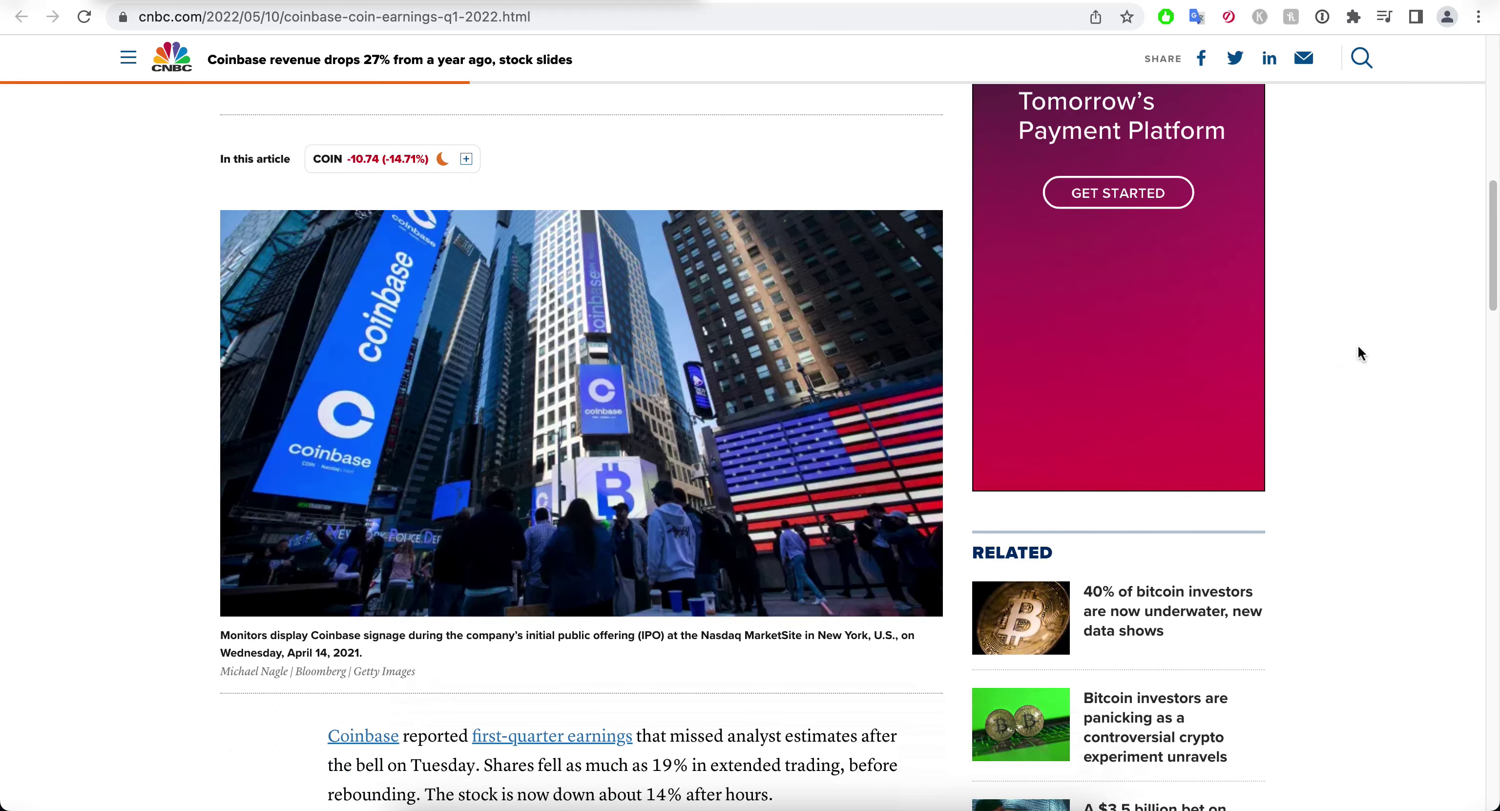
scroll(1370, 346, down, 5)
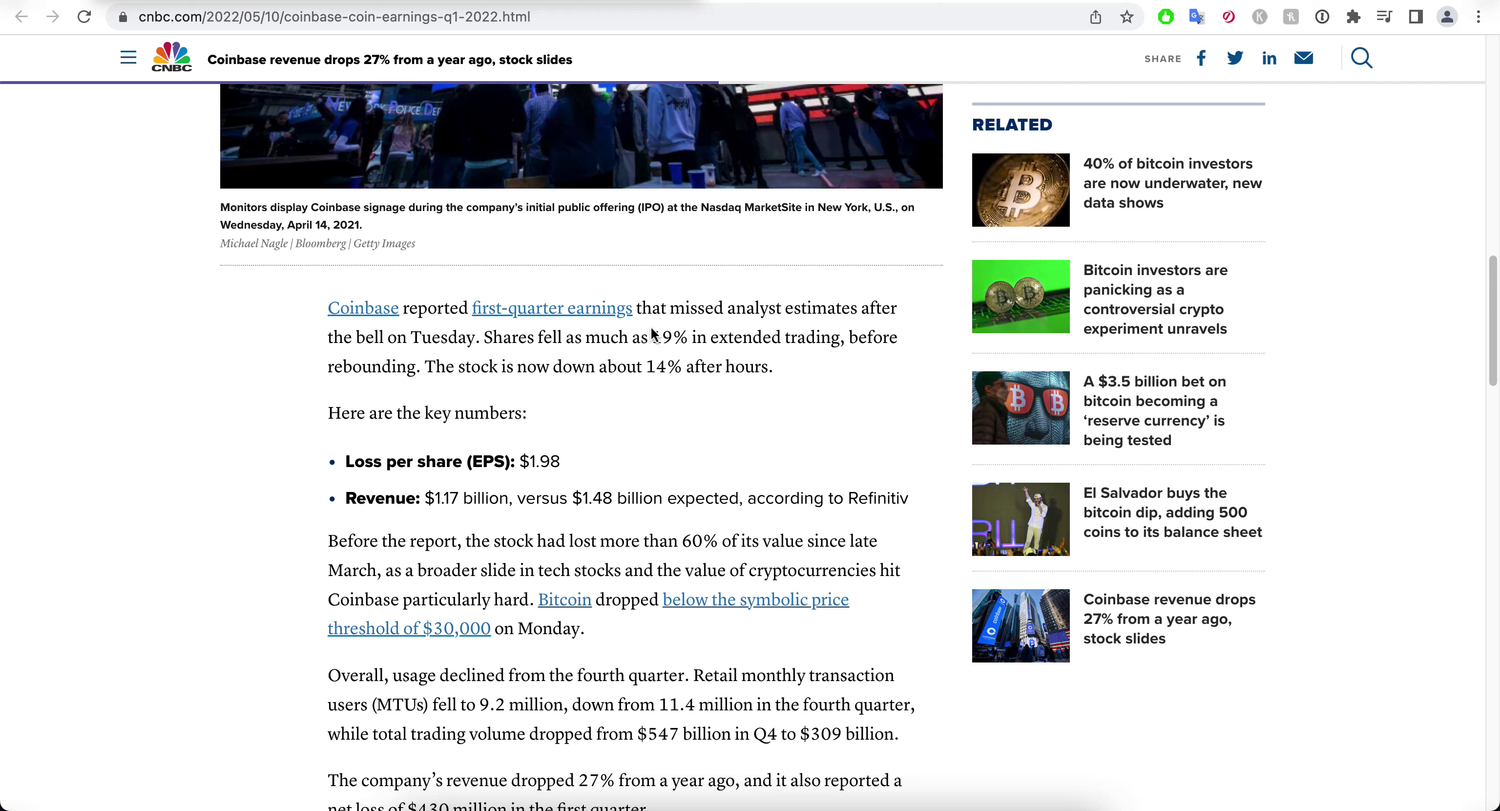
drag(518, 338, 606, 339)
click(675, 341)
scroll(677, 380, down, 1)
scroll(696, 376, down, 3)
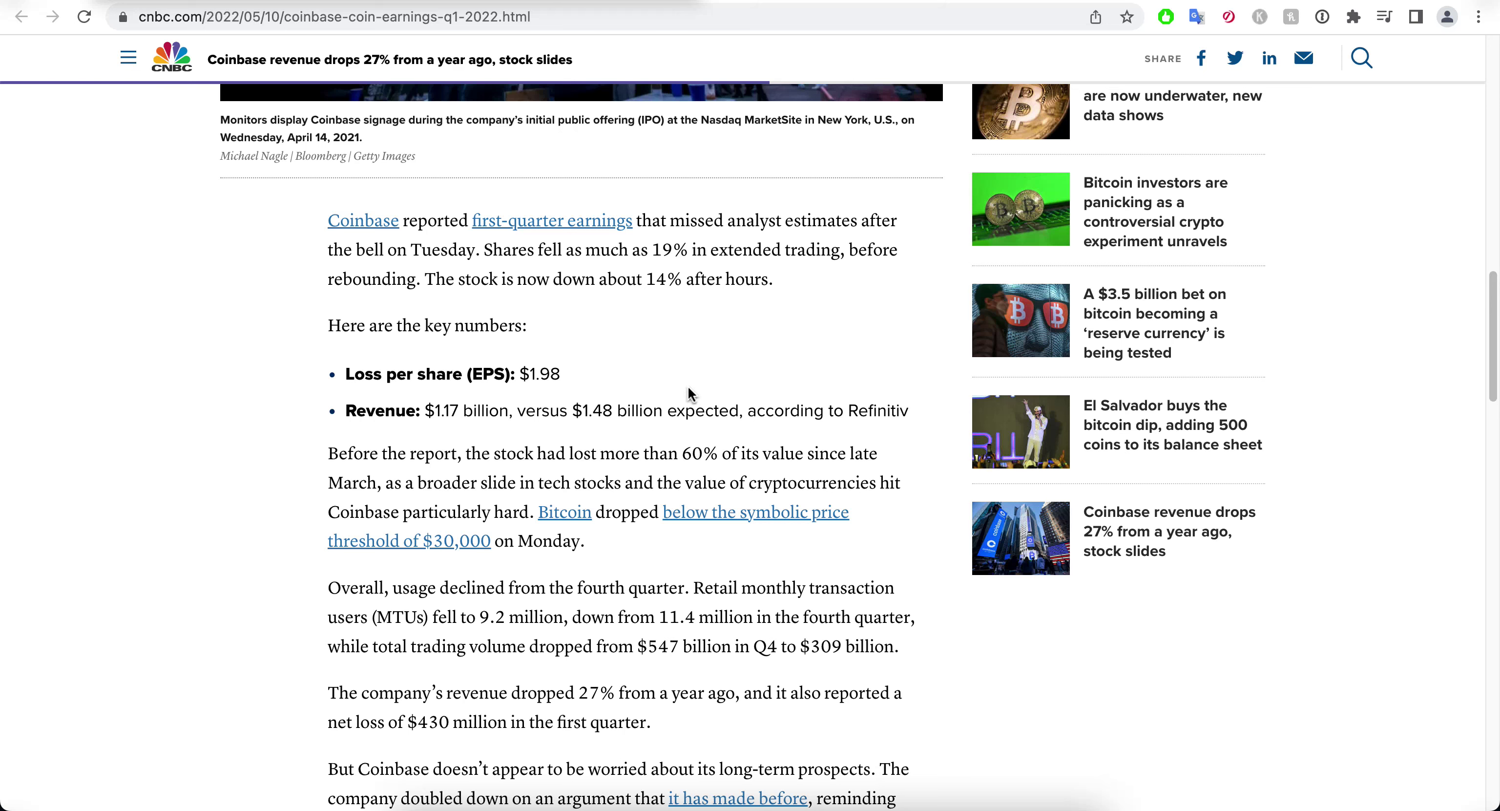
scroll(688, 386, down, 3)
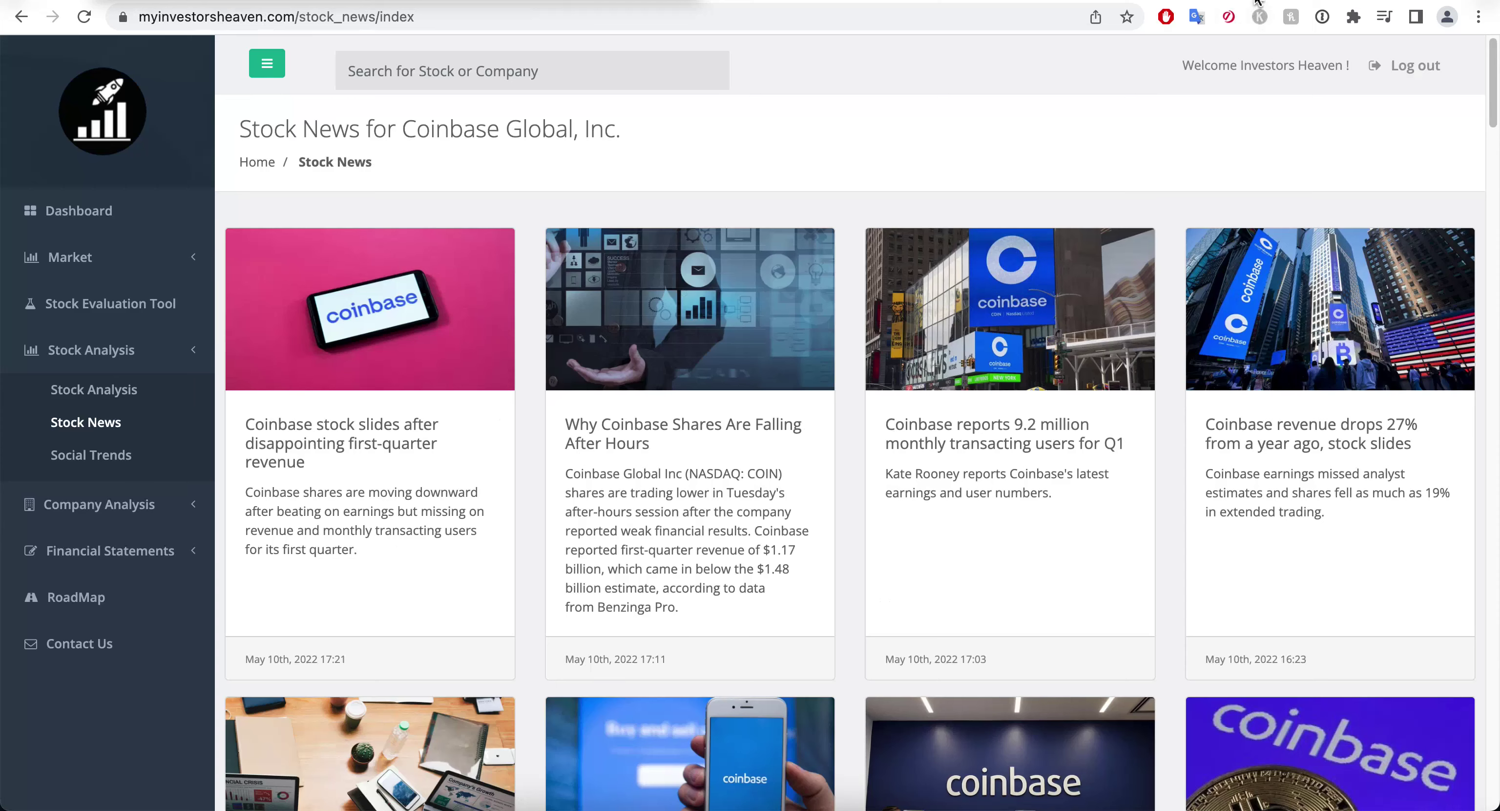
- Open the Stock Analysis page for Coinbase on myinvestorsheaven.com and check its after-hours percentage change and price chart
click(89, 394)
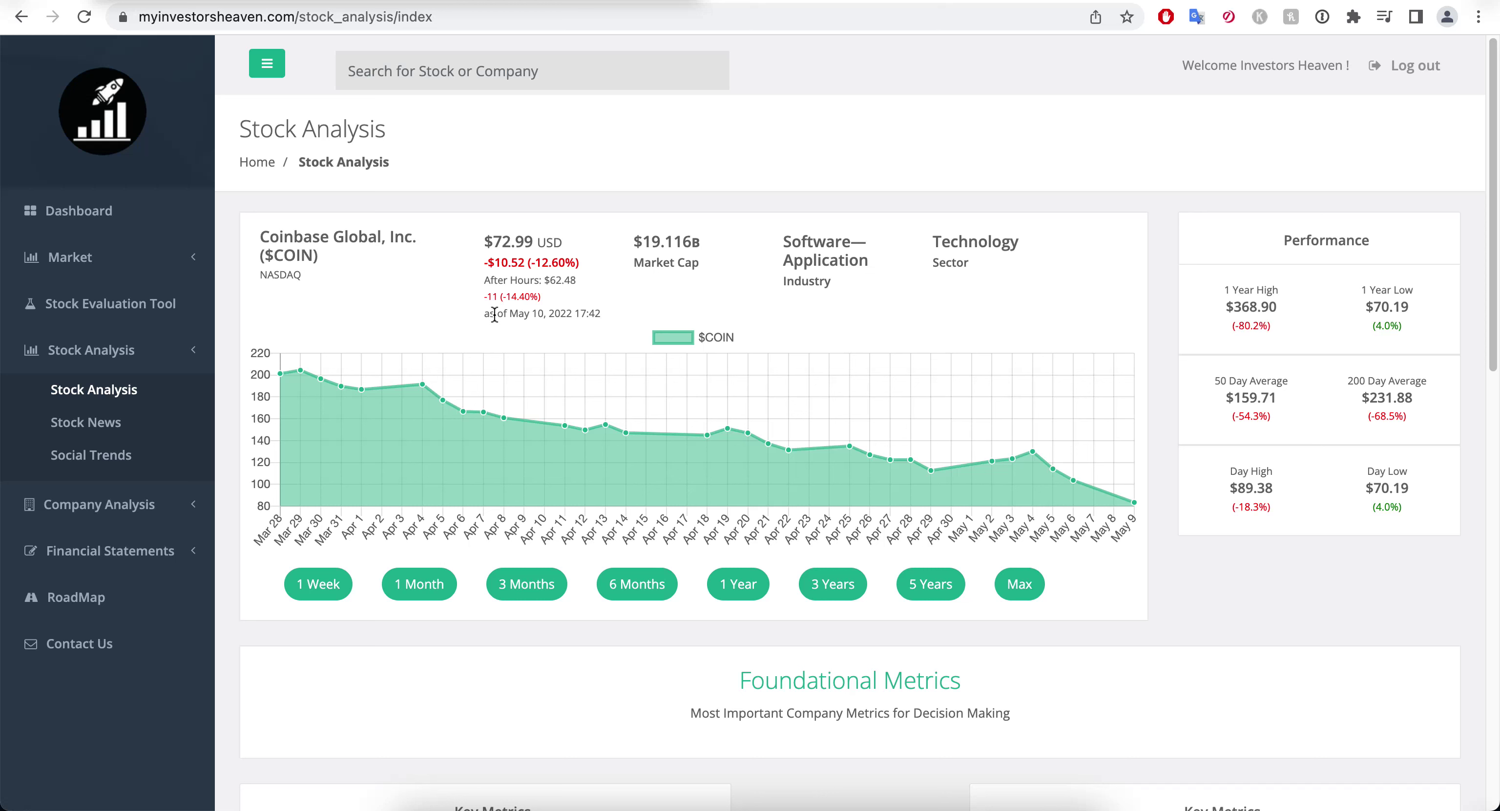
drag(499, 297, 552, 285)
scroll(1113, 314, down, 4)
scroll(1127, 349, down, 4)
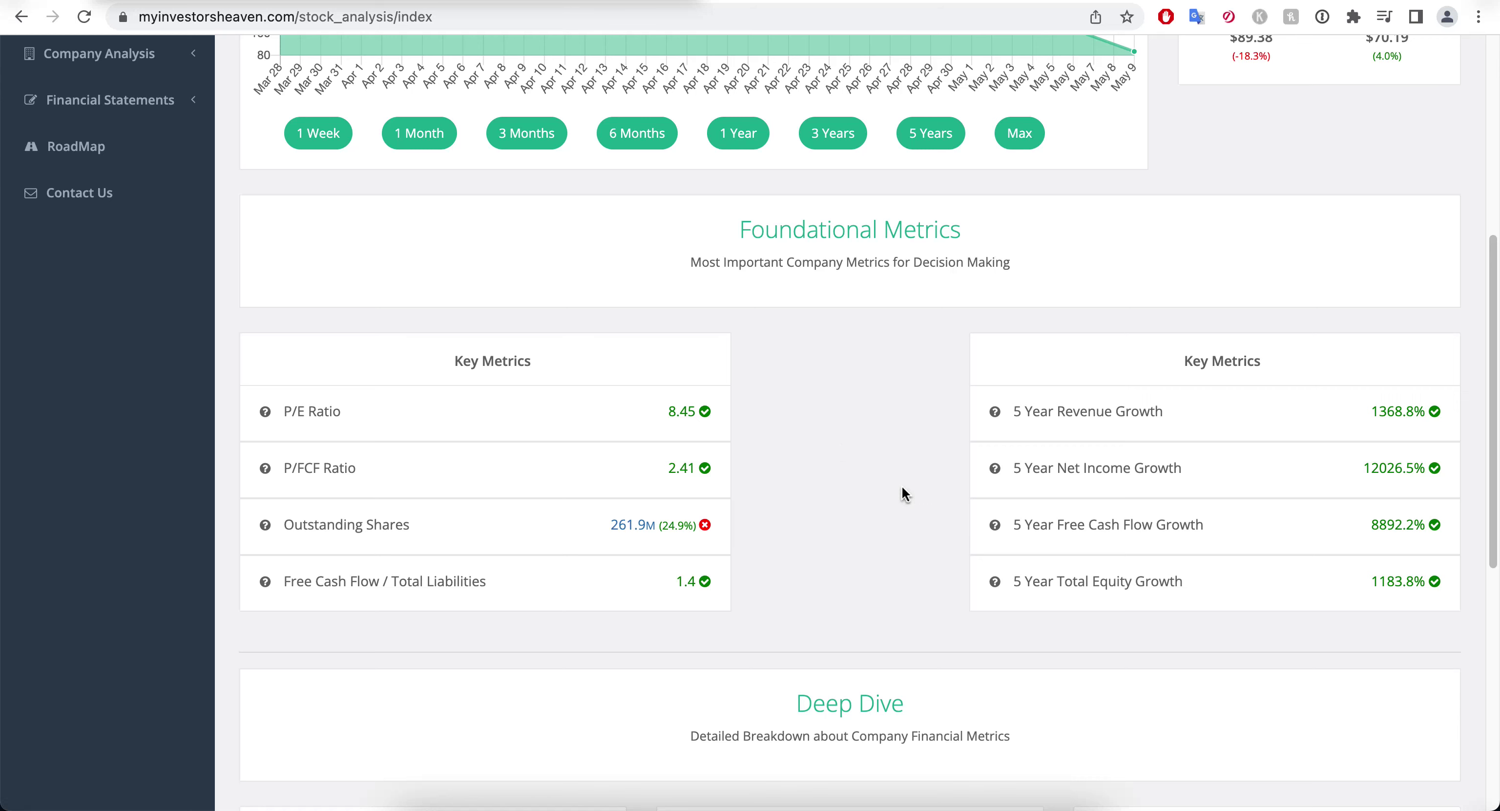
scroll(902, 488, up, 8)
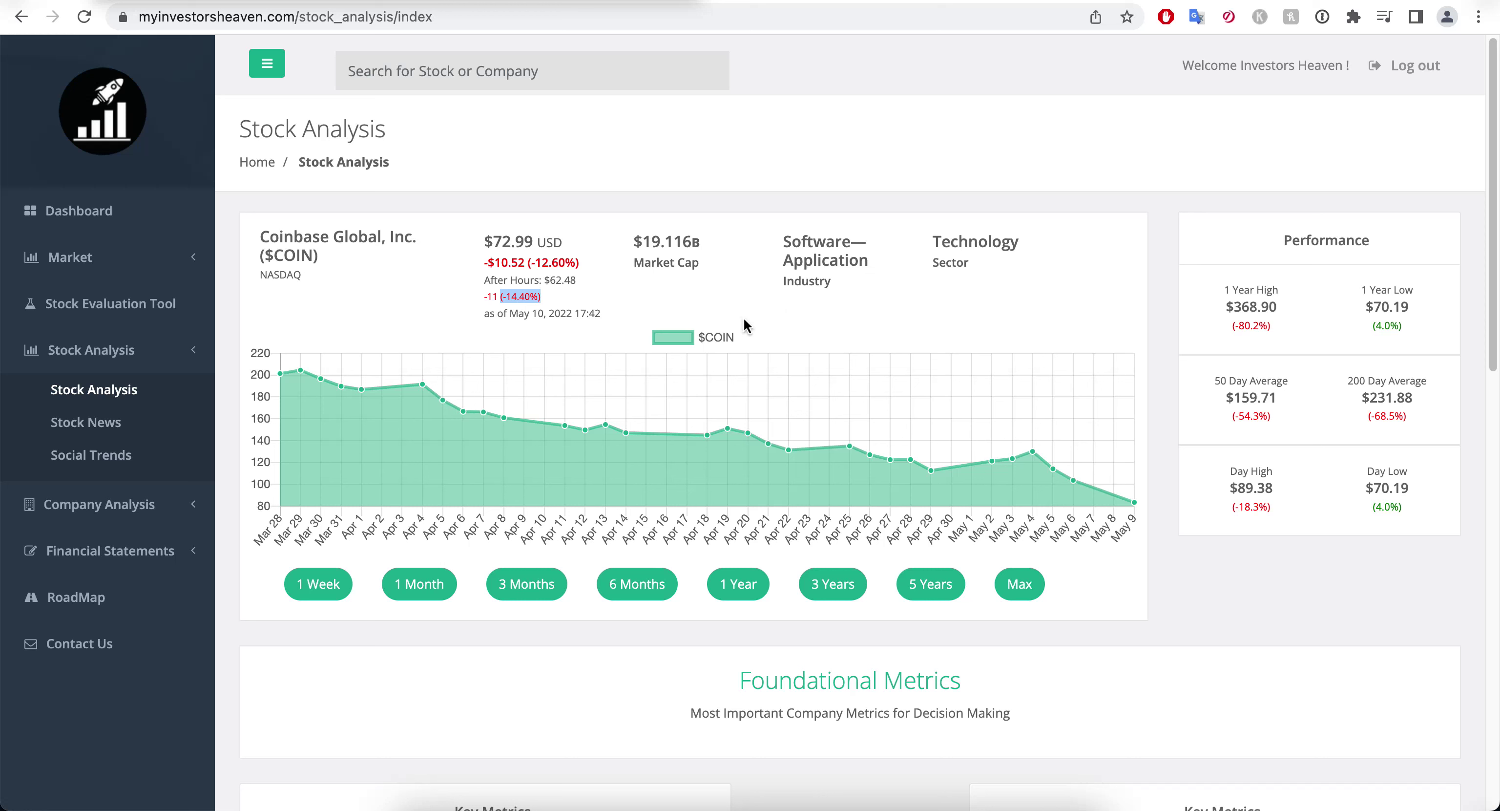
click(723, 308)
- Inspect the history charts for P/E, P/FCF, outstanding shares, and five-year revenue, net income and free cash flow growth
scroll(944, 330, down, 7)
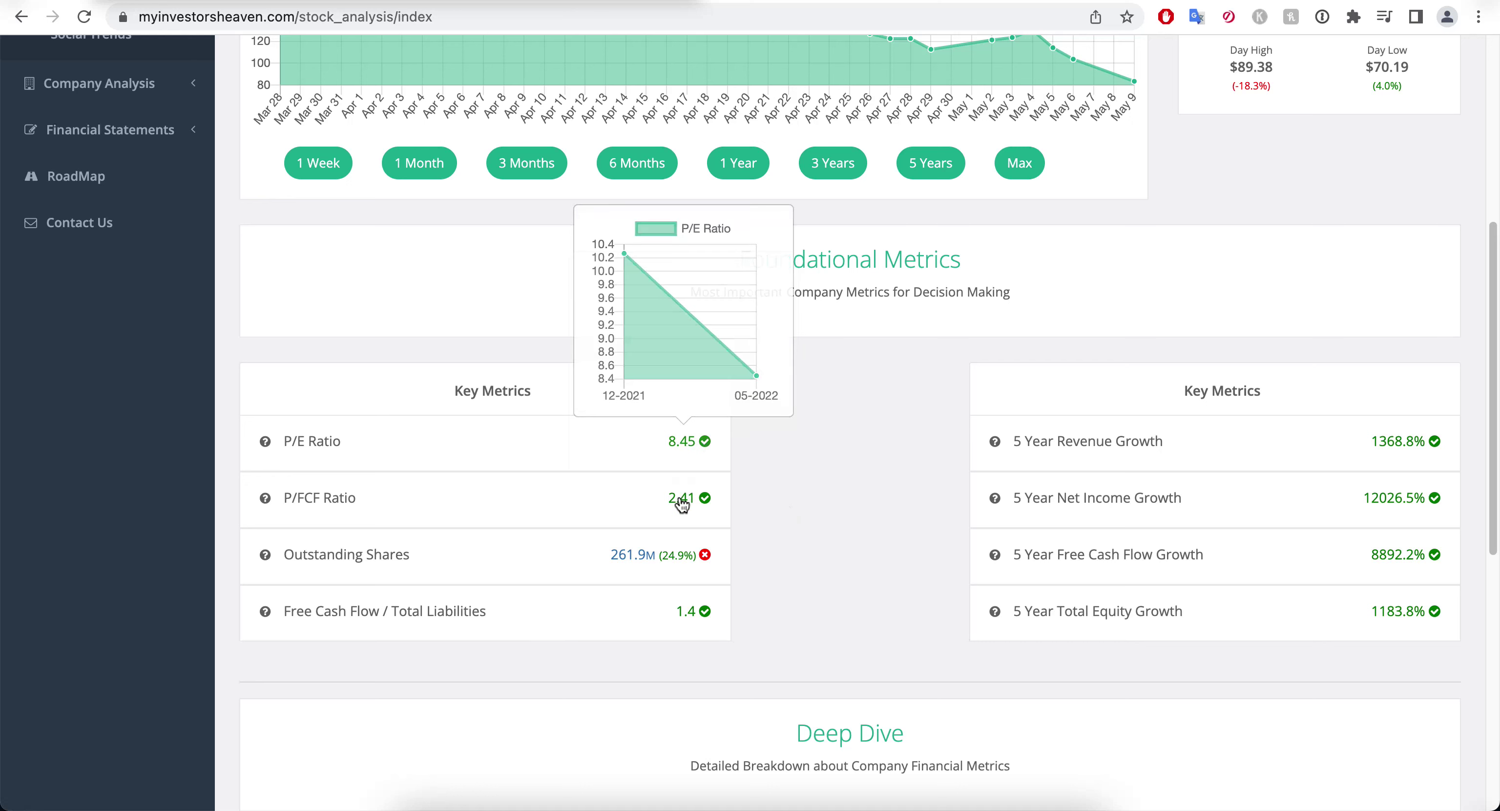
mouse_move(682, 499)
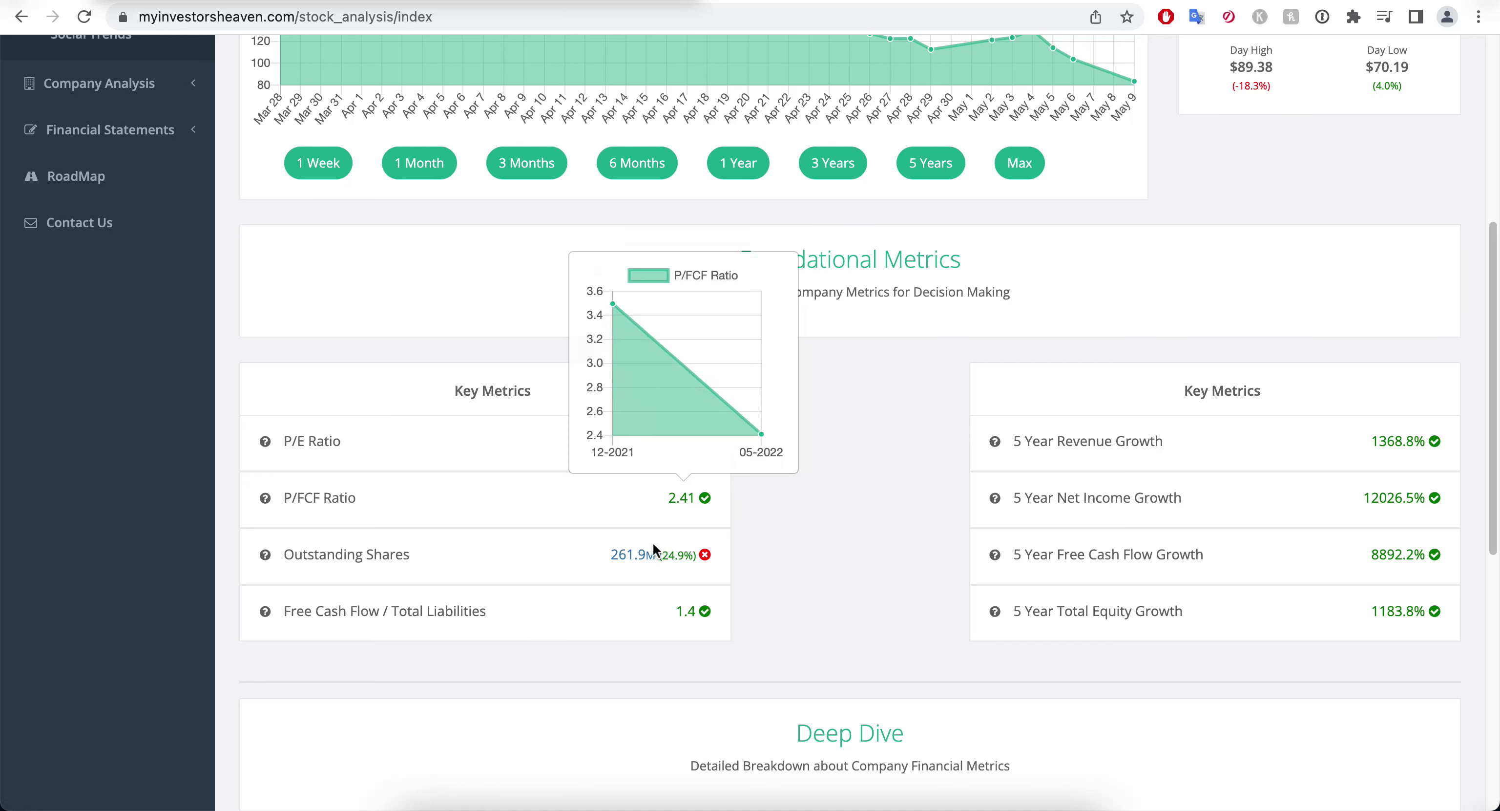
mouse_move(657, 557)
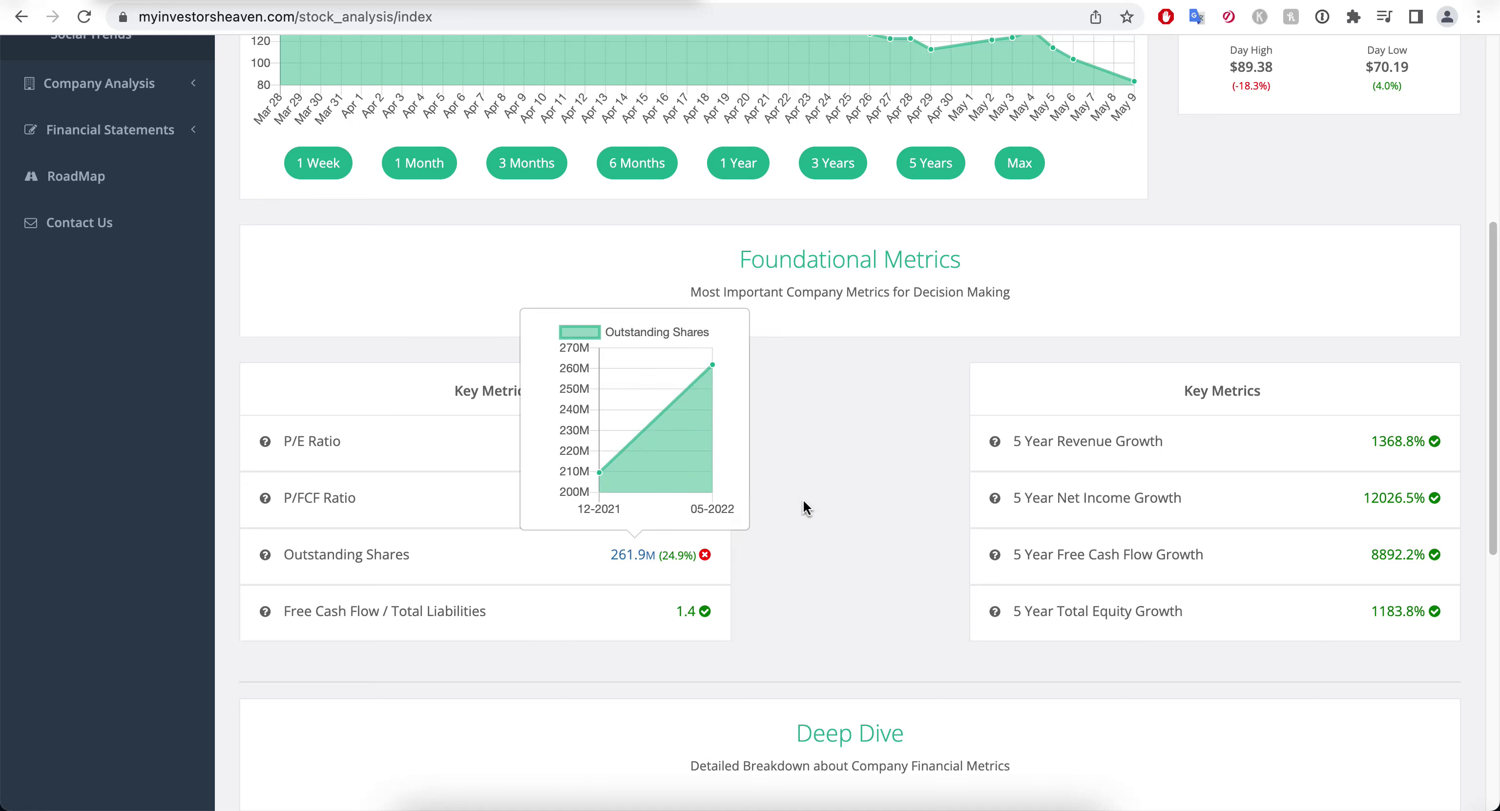
scroll(804, 497, down, 1)
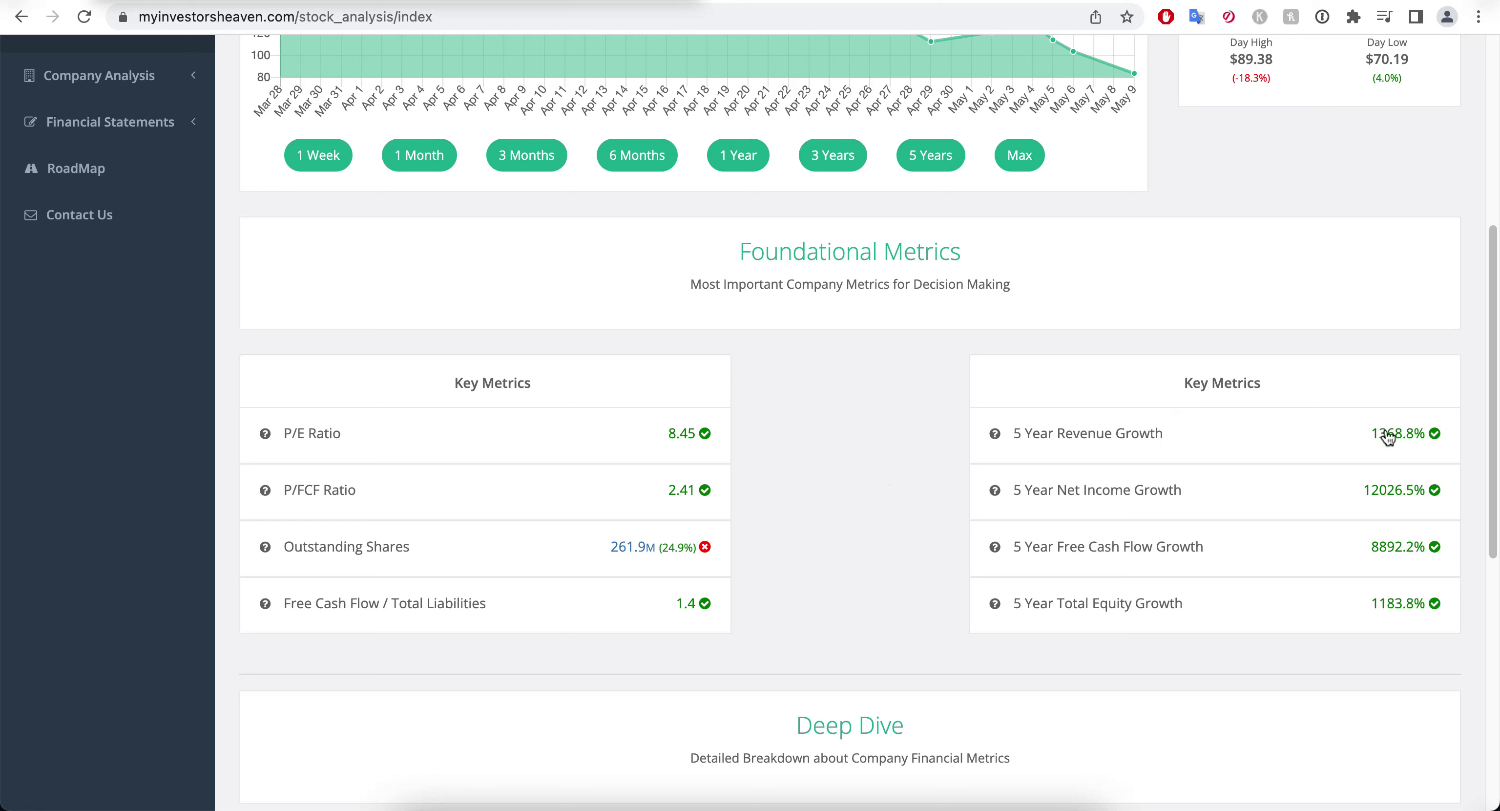
mouse_move(1390, 438)
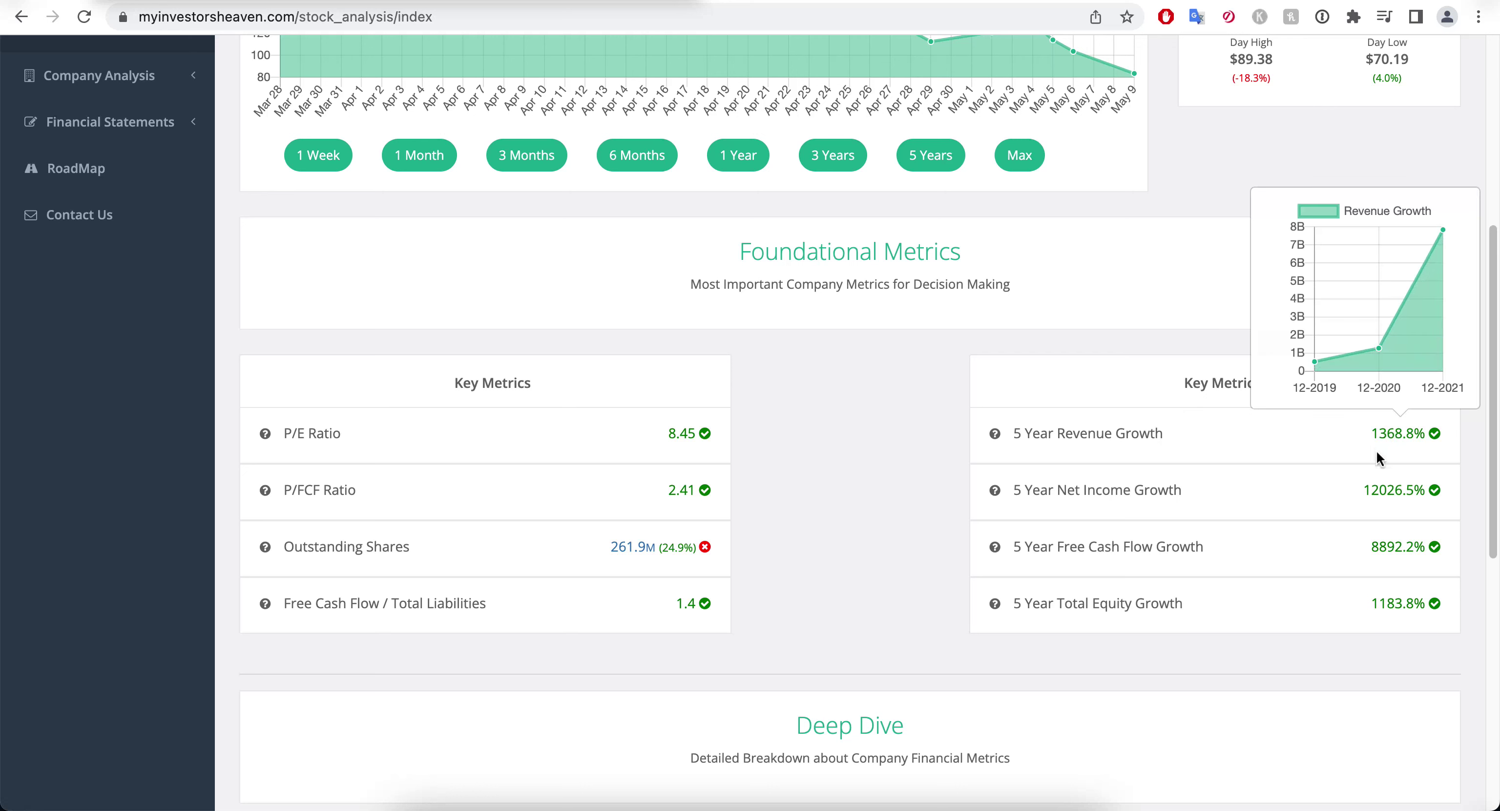
mouse_move(1384, 491)
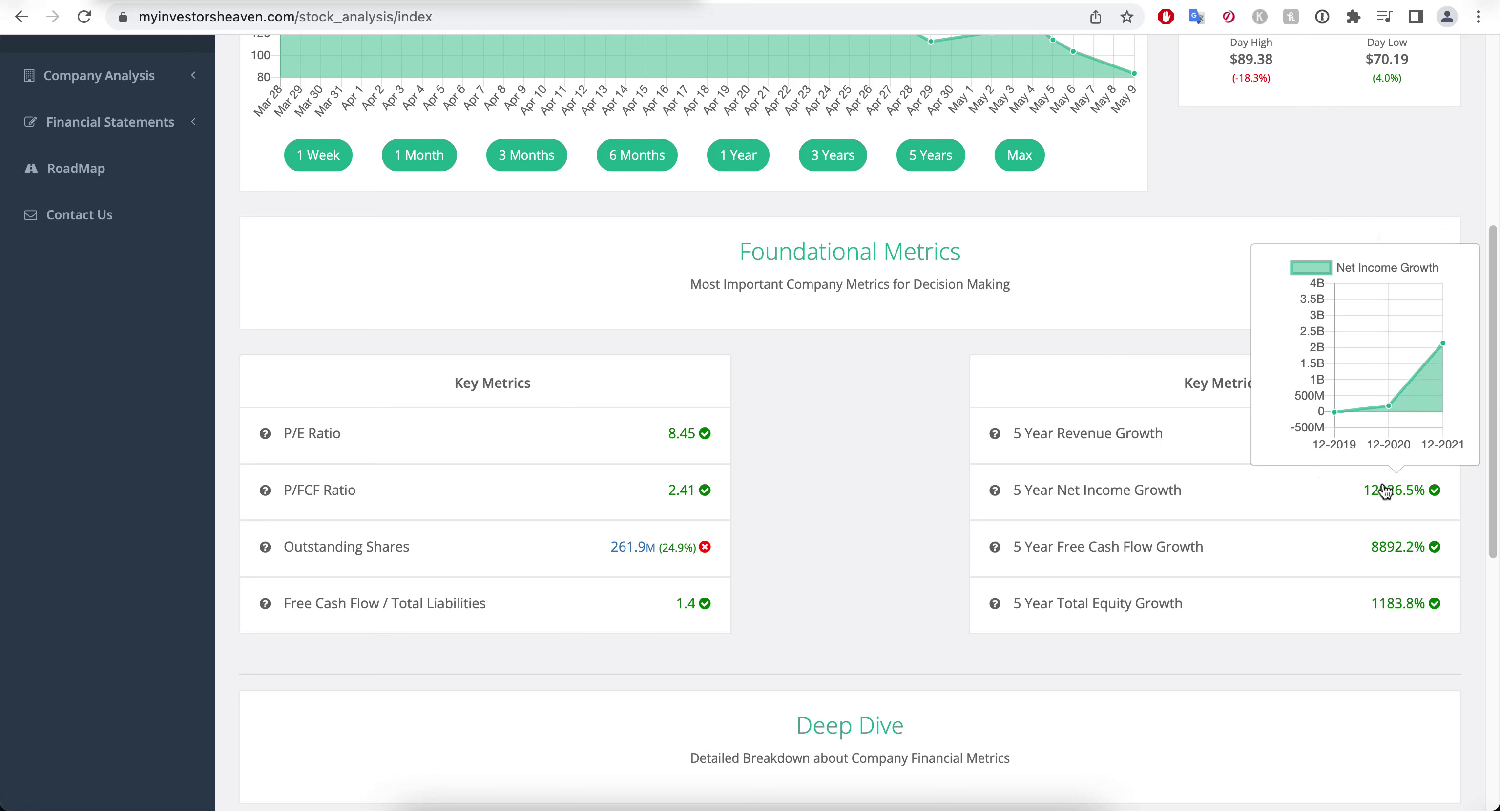
mouse_move(1386, 551)
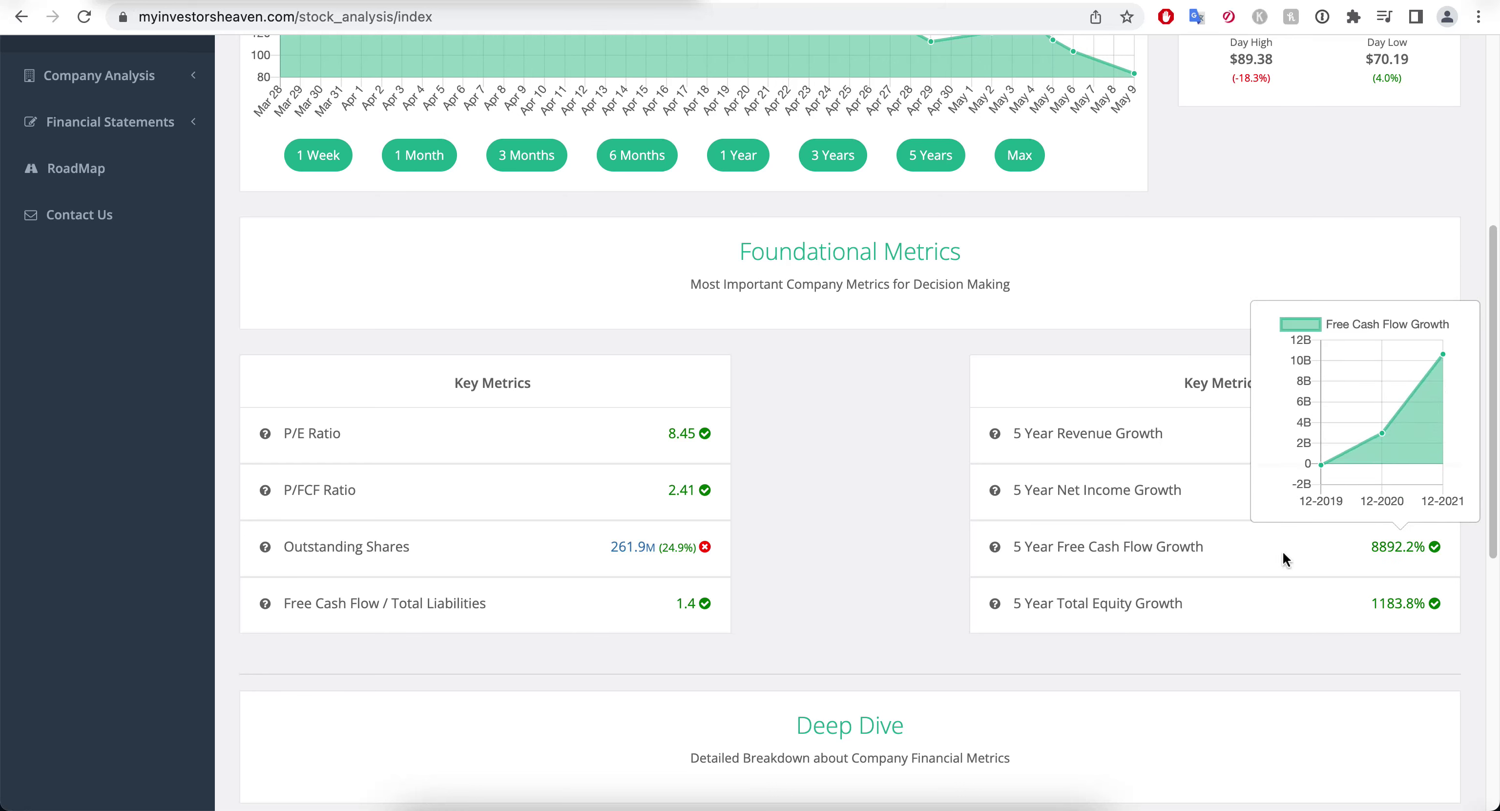
- Review the Deep Dive metrics covering profitability, debt, return on investment, equity, dividends and growth
scroll(1262, 432, down, 5)
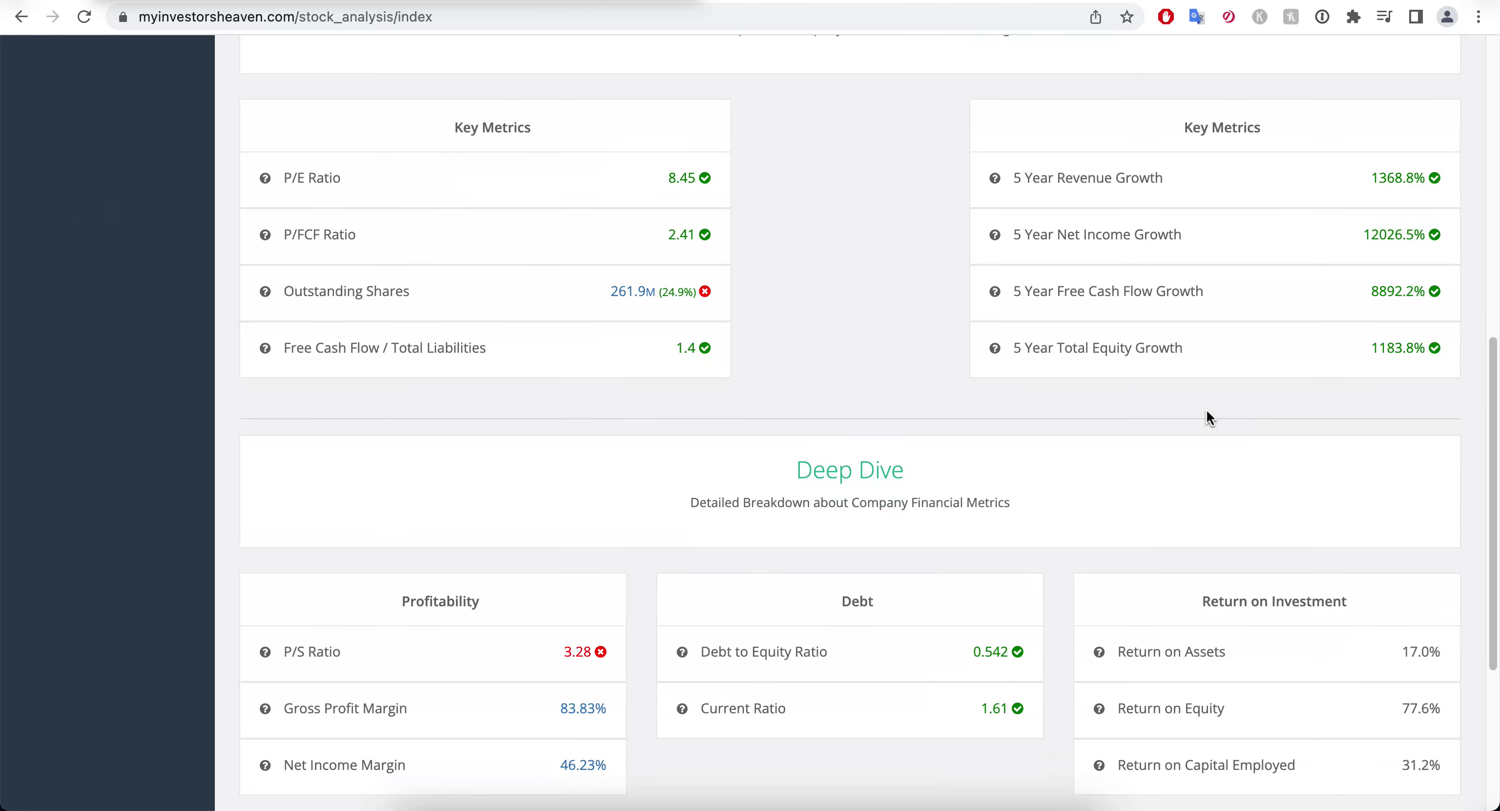
scroll(1135, 372, down, 3)
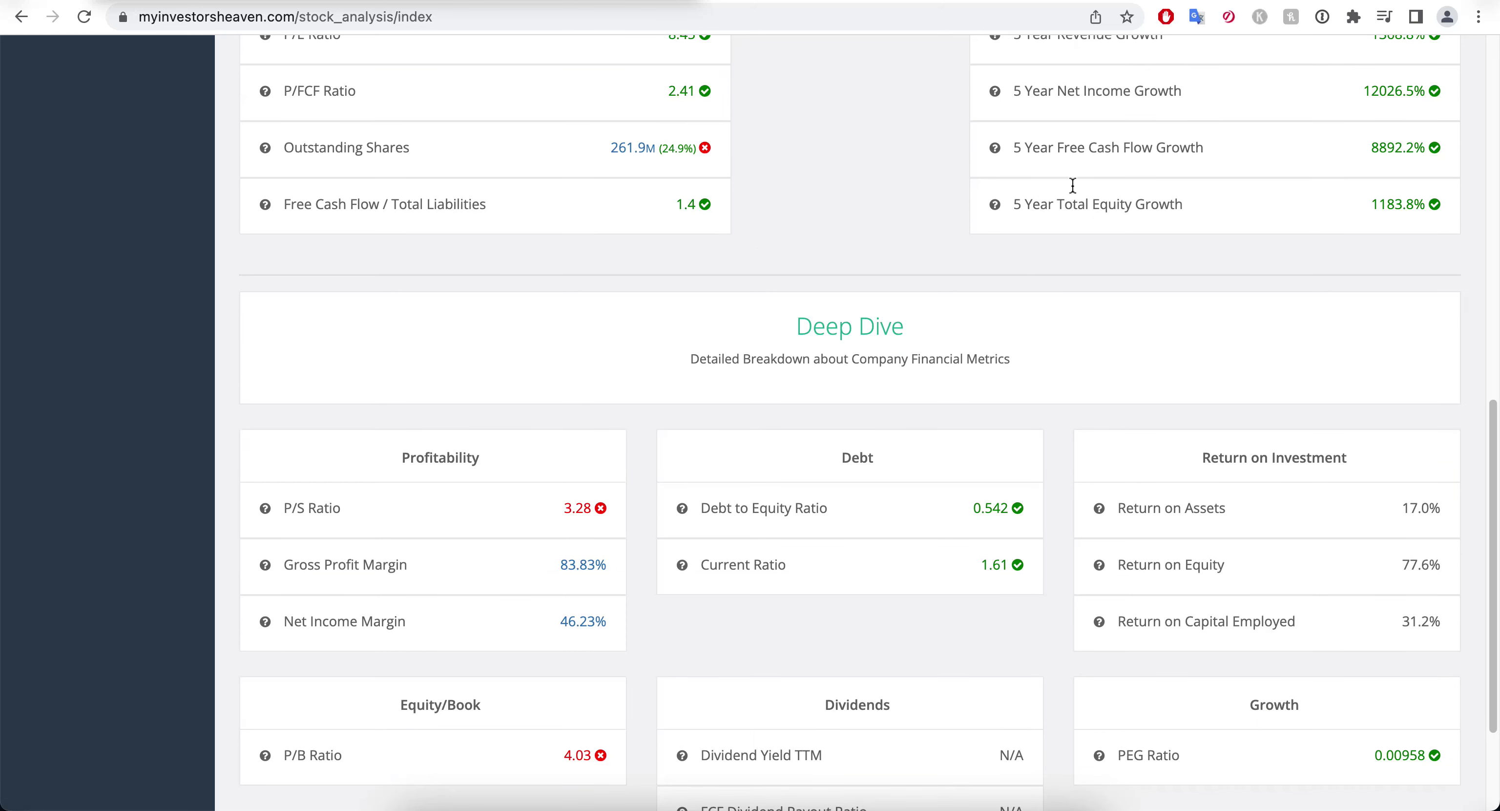
scroll(995, 404, up, 1)
scroll(990, 402, down, 1)
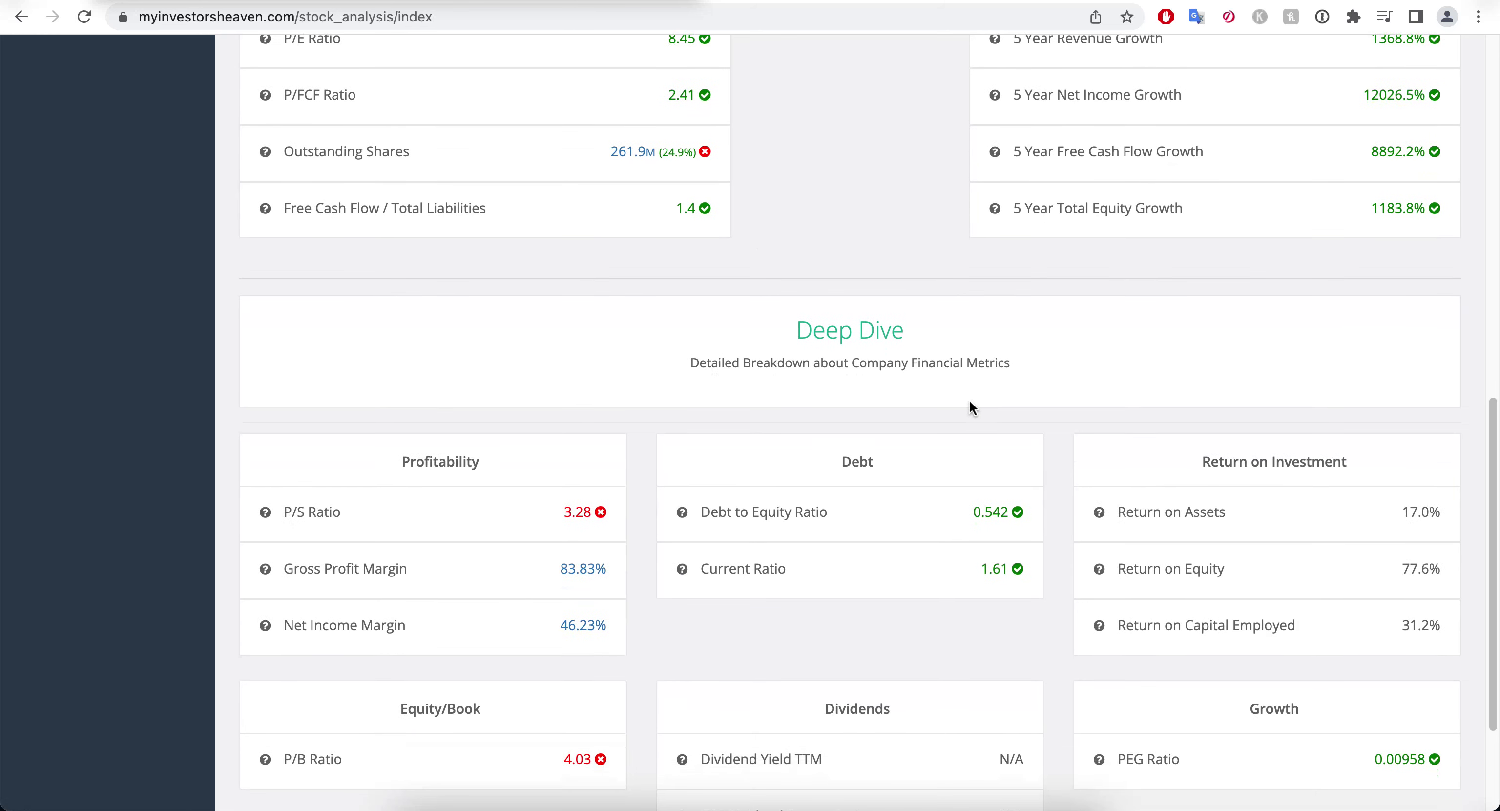
scroll(964, 402, down, 2)
scroll(960, 406, down, 2)
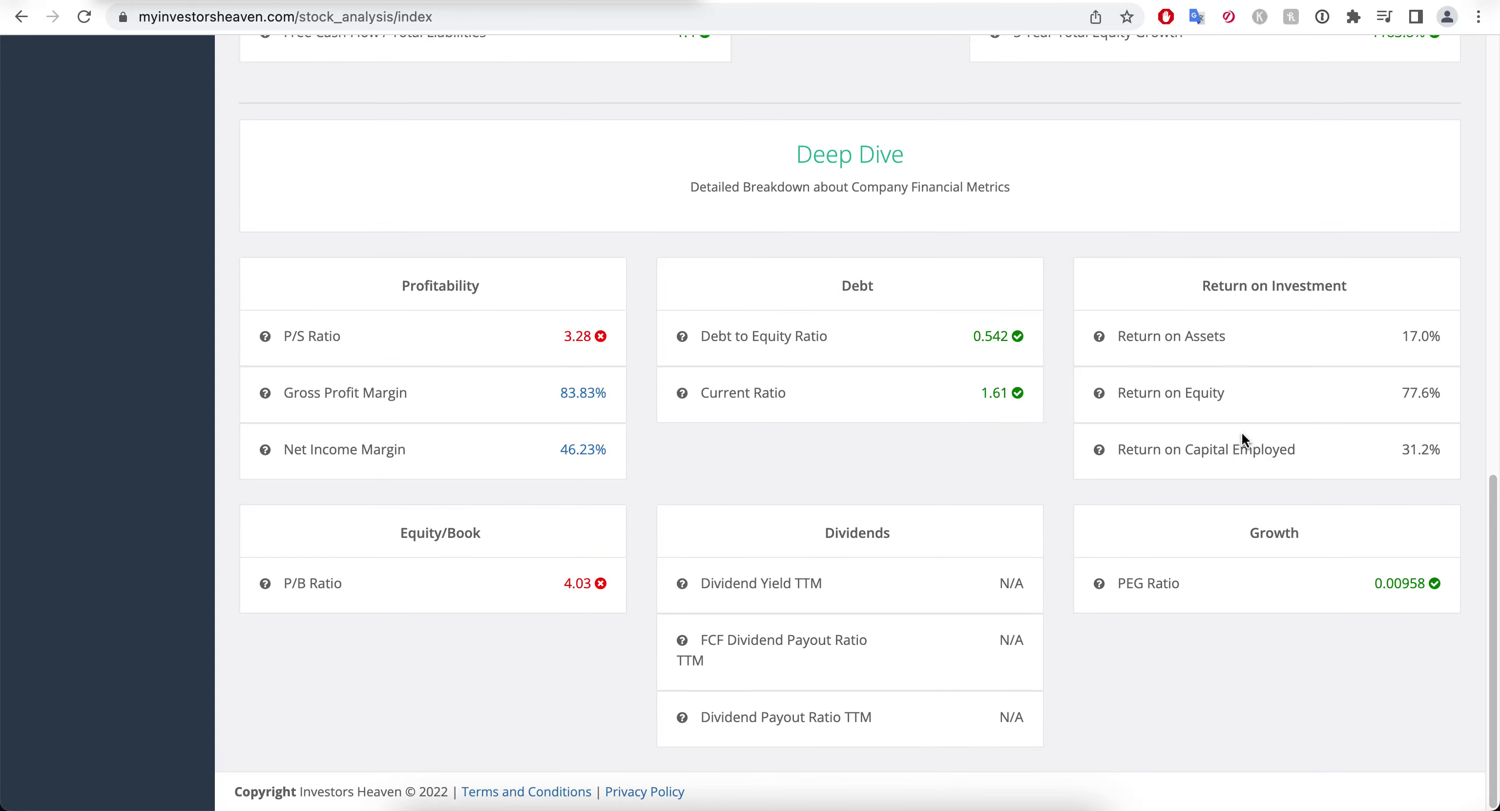
scroll(817, 494, up, 15)
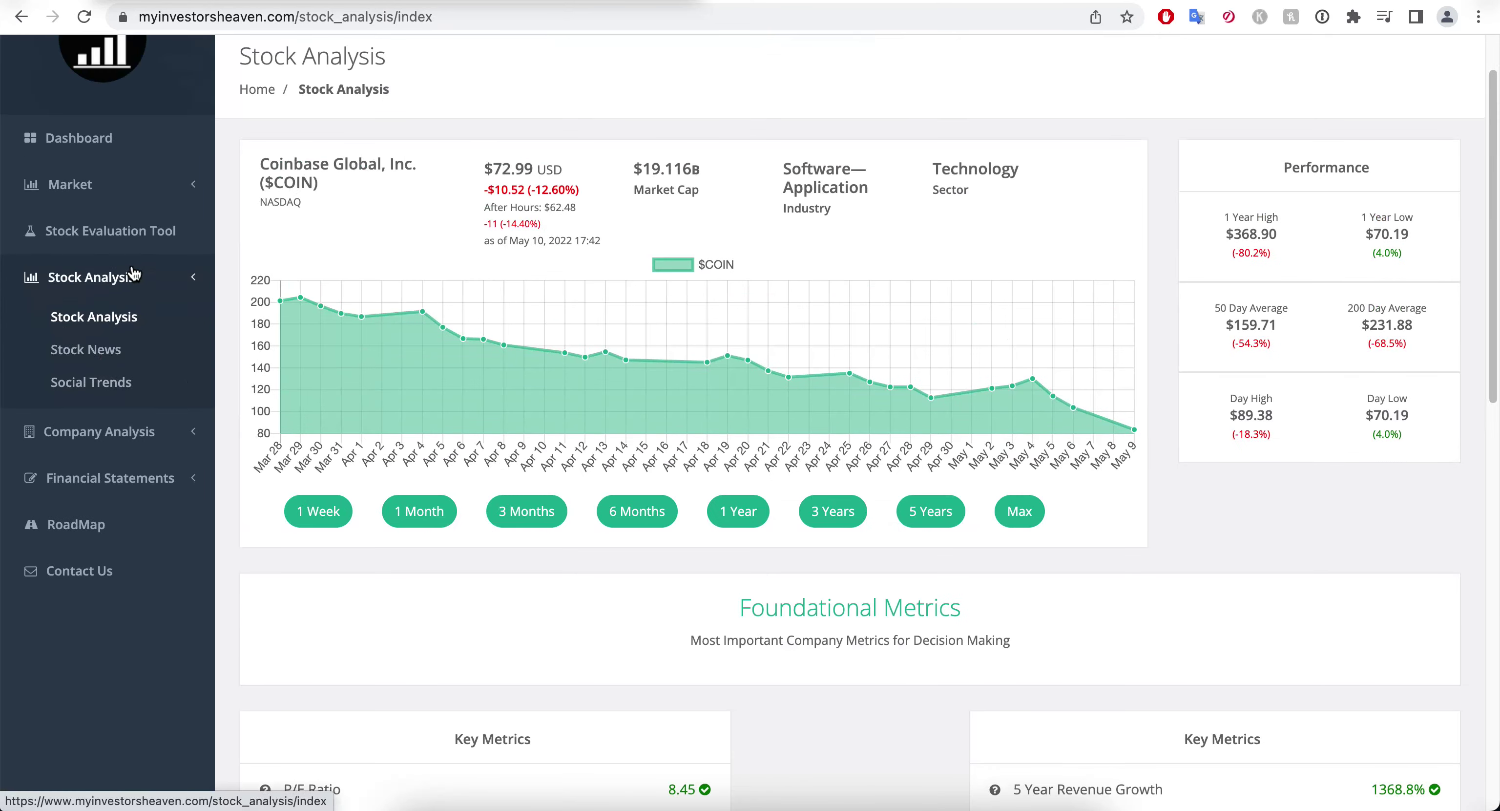
- Open the Stock Evaluation Tool for Coinbase and set the revenue growth projections to -10 low, 0 medium and 10 high
click(132, 251)
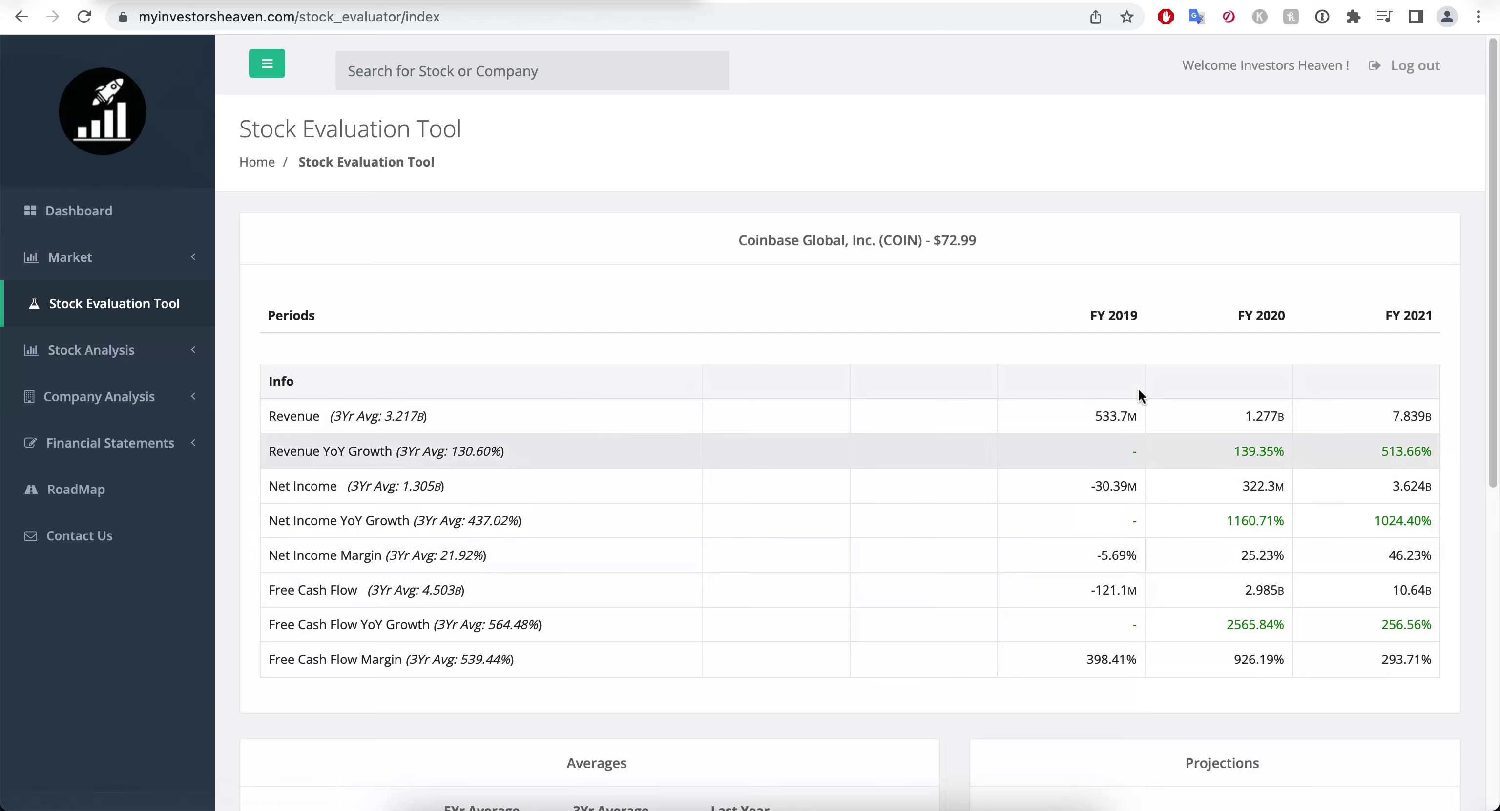
scroll(1074, 535, down, 5)
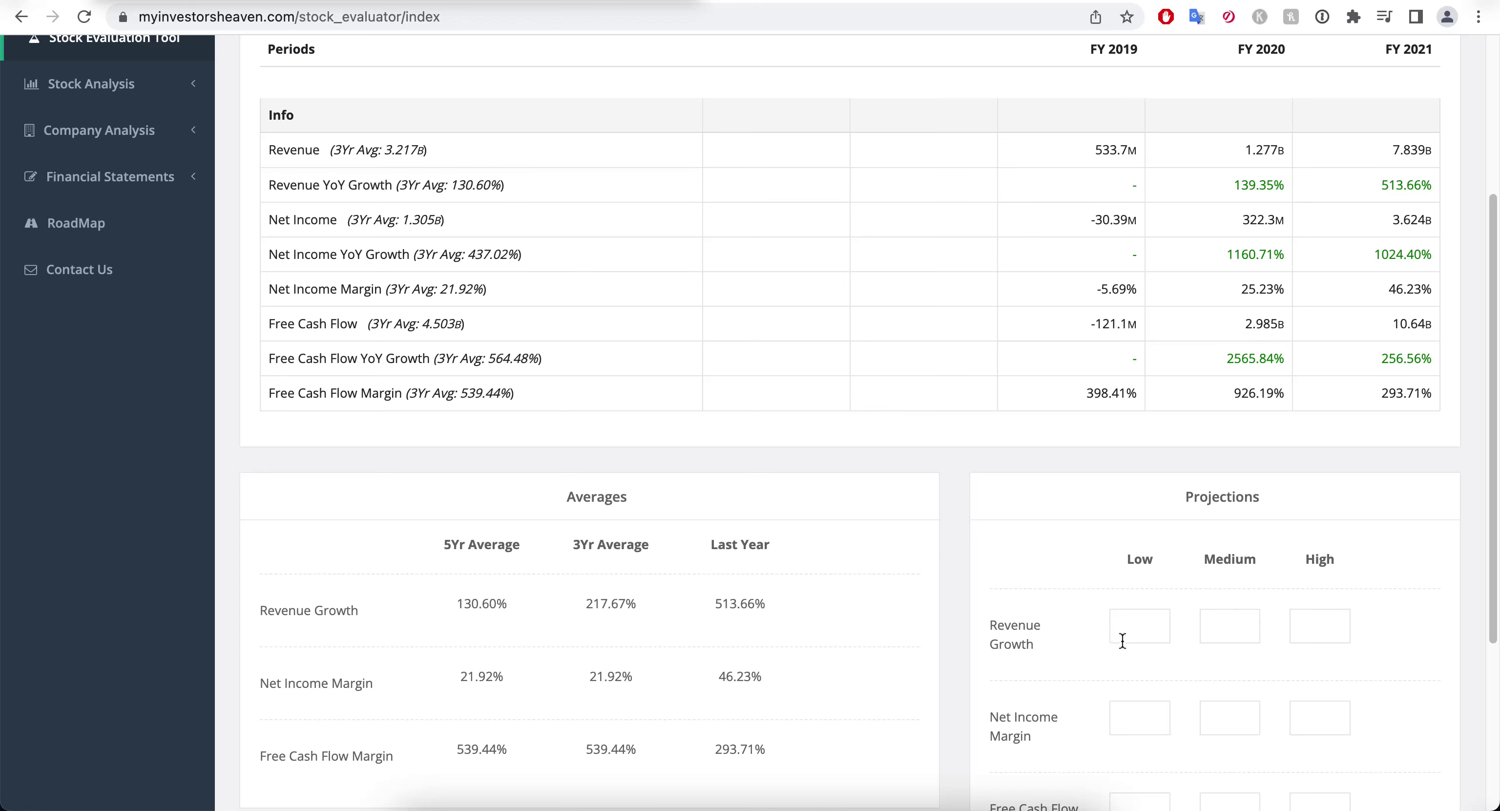
click(1146, 621)
text(-10)
key(Tab)
text(0)
key(Tab)
text(10)
- Set the net income margin projections to 15 low, 17 medium and 19 high
scroll(1170, 533, down, 4)
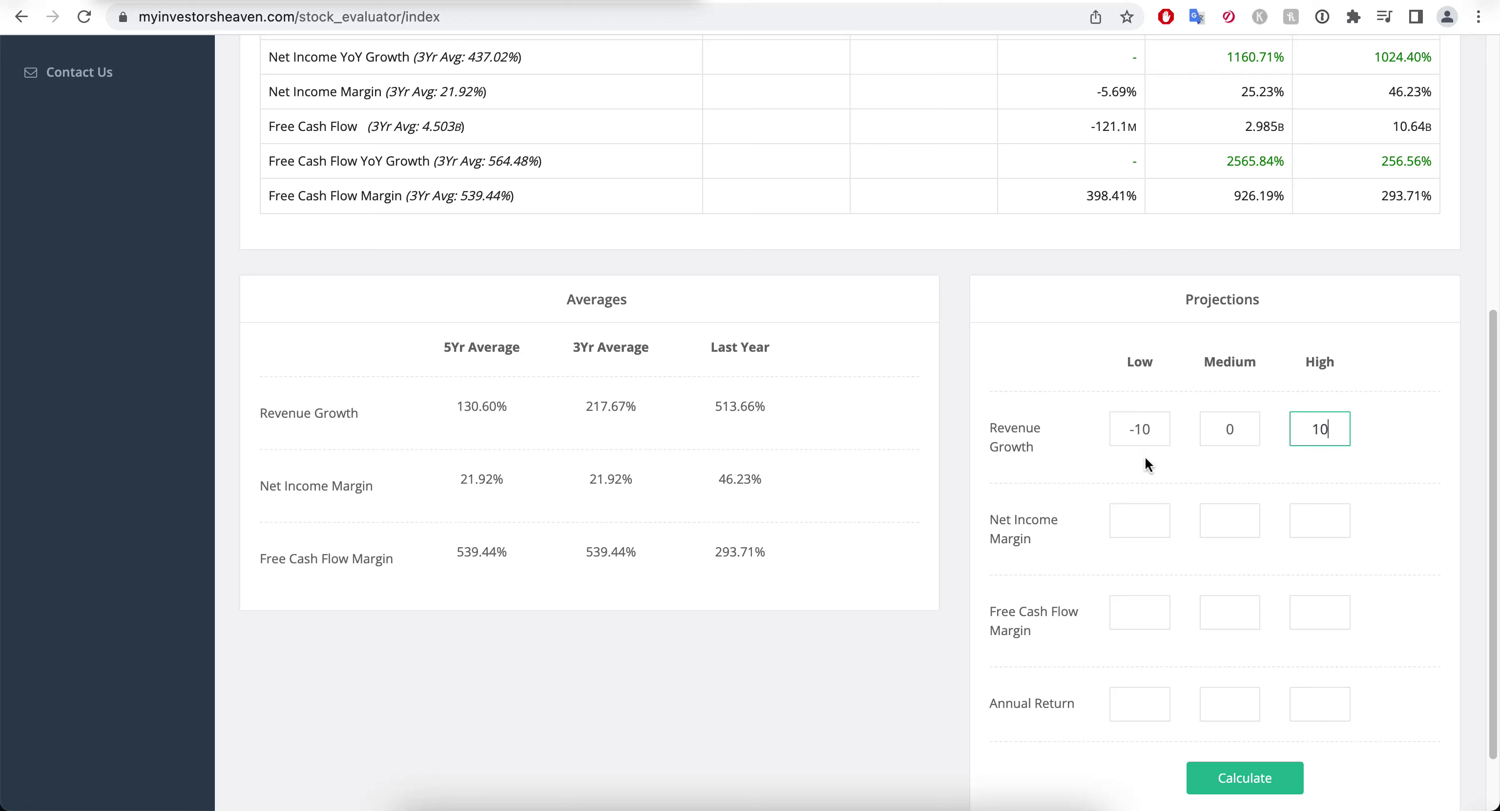
click(1134, 518)
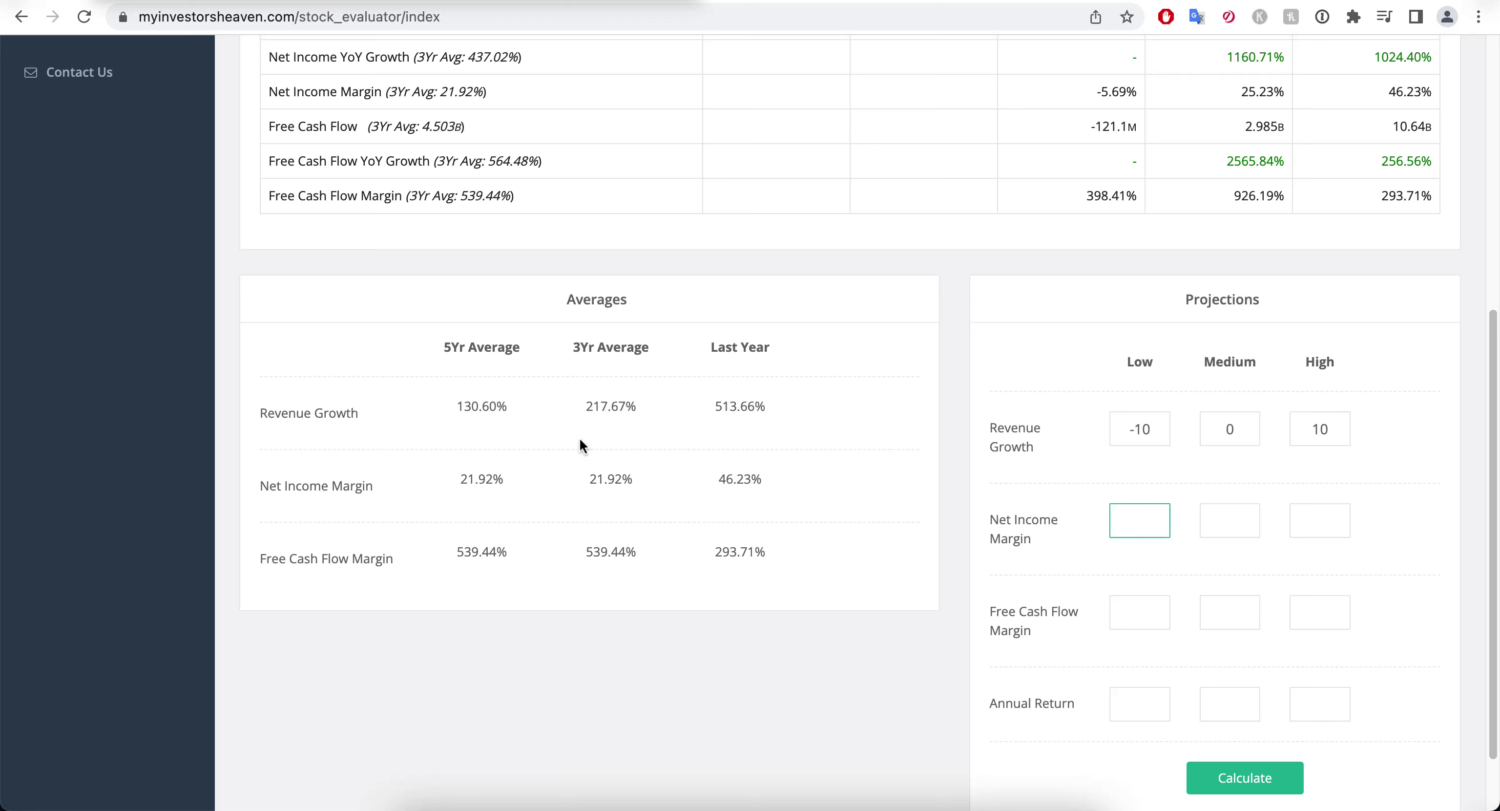
text(15)
key(Tab)
text(17)
key(Tab)
text(19)
- Set the free cash flow margin projections to 80 low, 90 medium and 100 high
key(Tab)
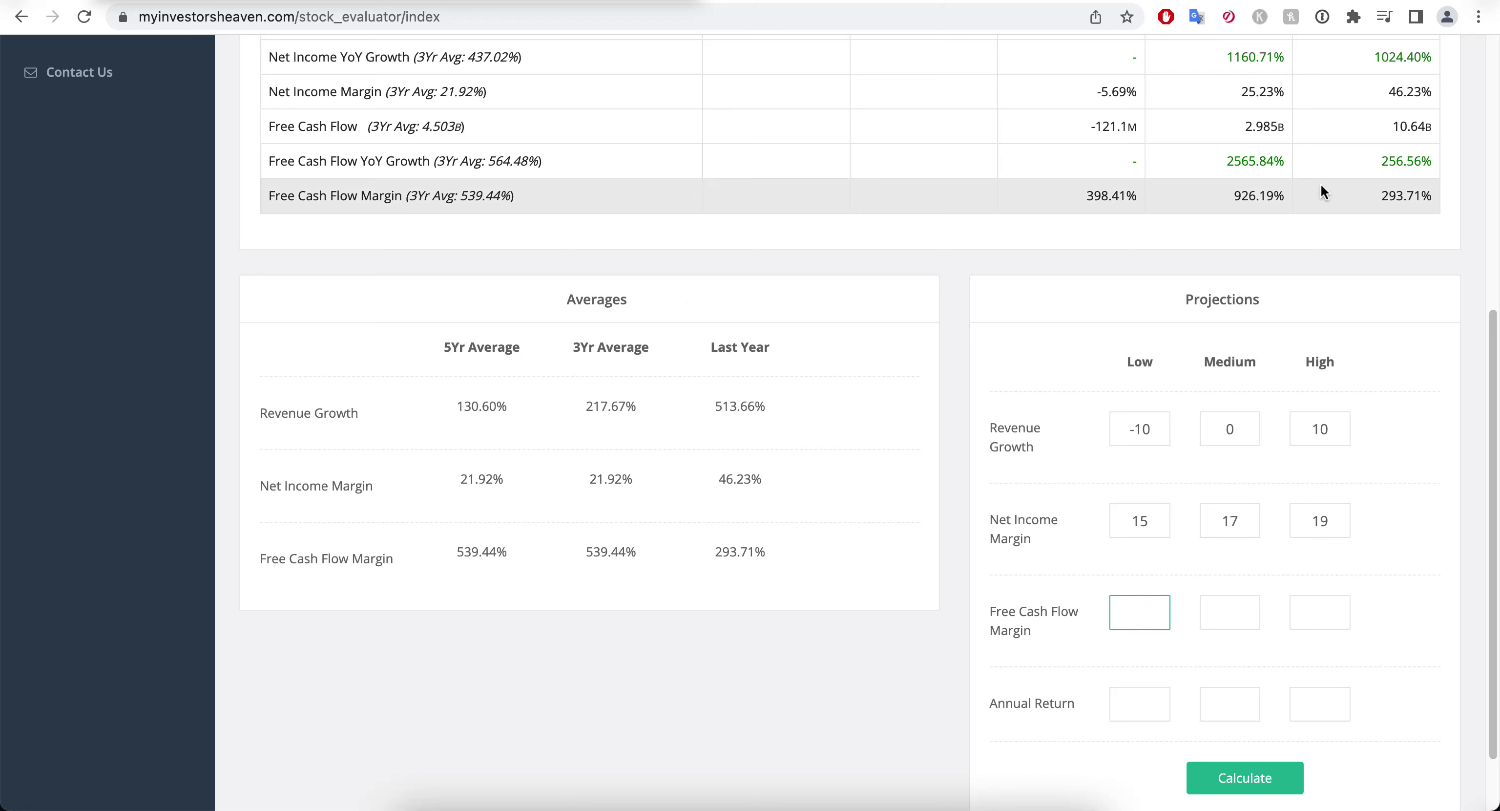
scroll(1322, 182, up, 1)
scroll(1321, 174, down, 3)
scroll(1322, 182, down, 1)
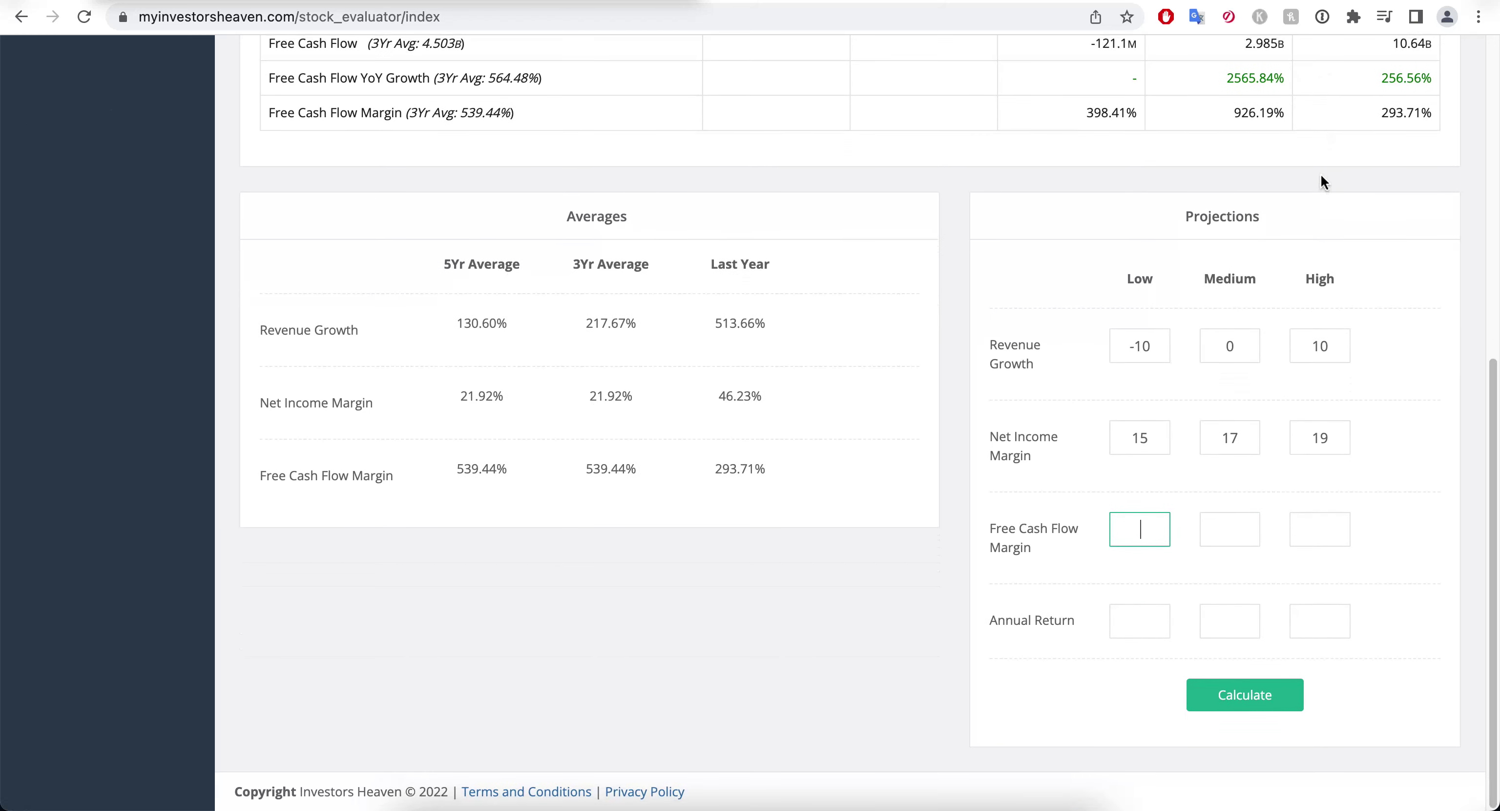
text(80)
key(Tab)
text(90)
key(Tab)
text(100)
- Set the annual return to 13 for the low, medium and high cases and calculate the projection results
key(Tab)
text(13)
key(Tab)
text(13)
key(Tab)
text(13)
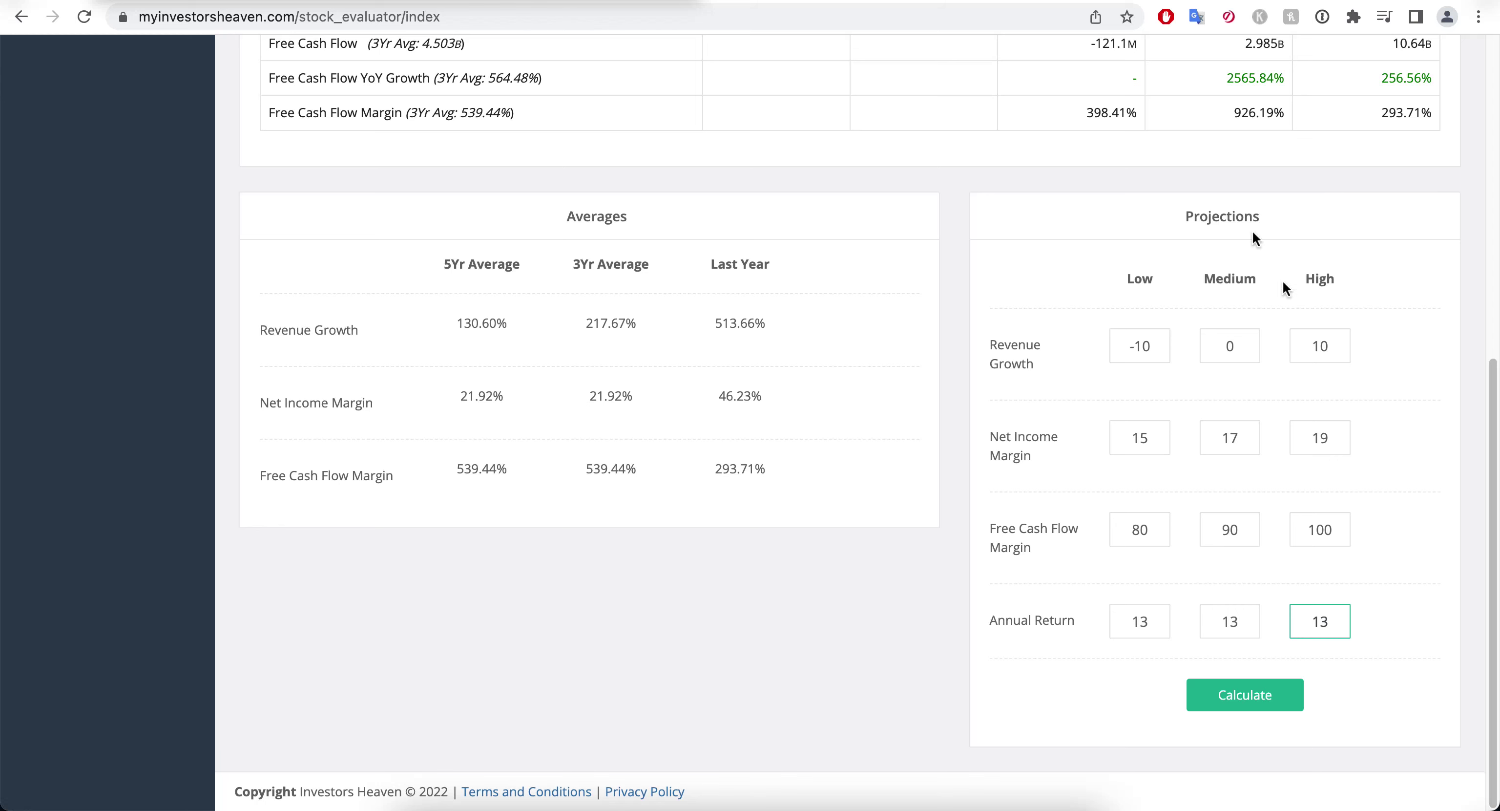
click(1244, 694)
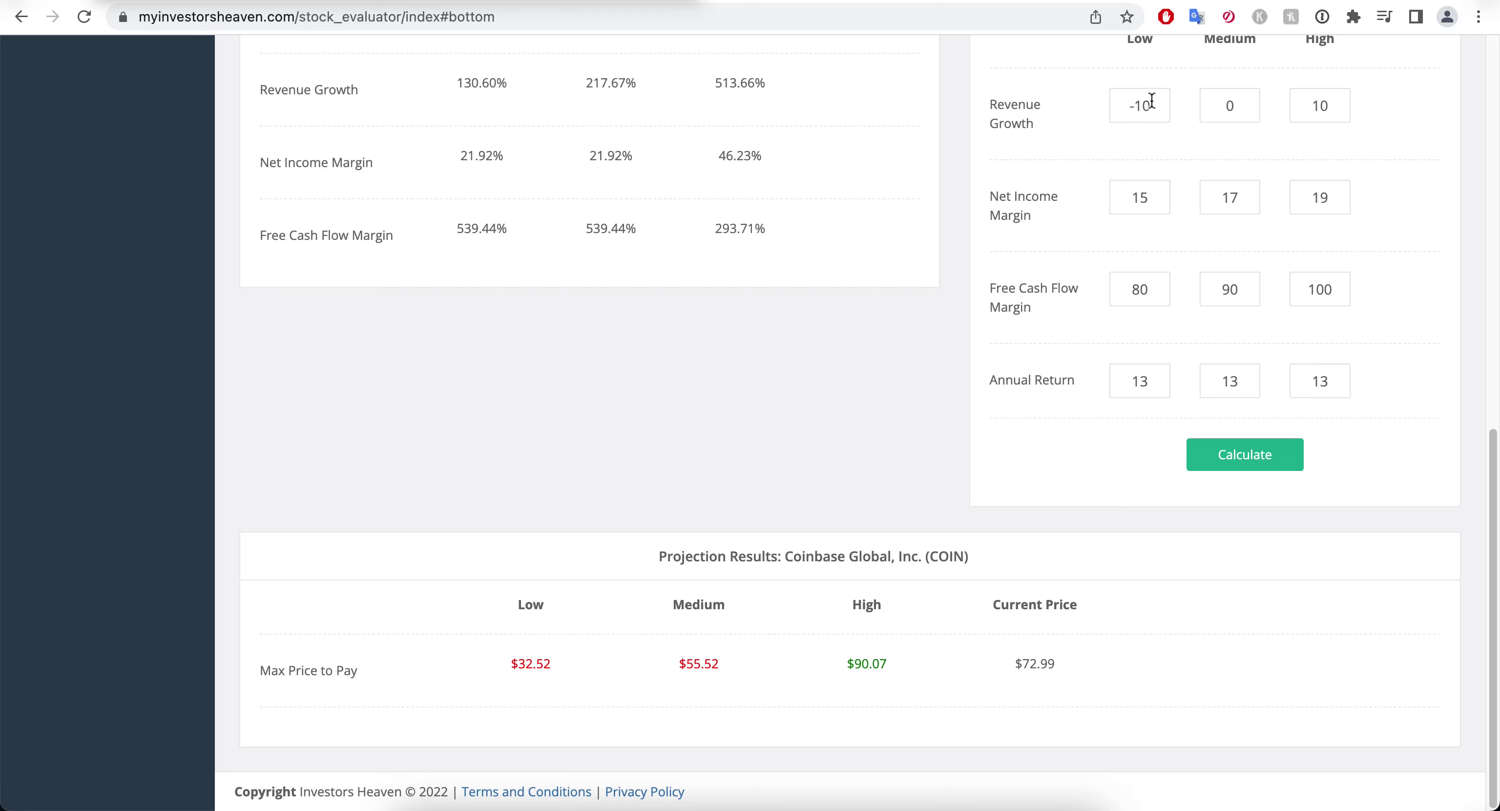
- Compare the maximum price to pay in each case with the projection inputs and Coinbase's historical revenue figures
scroll(1152, 101, up, 8)
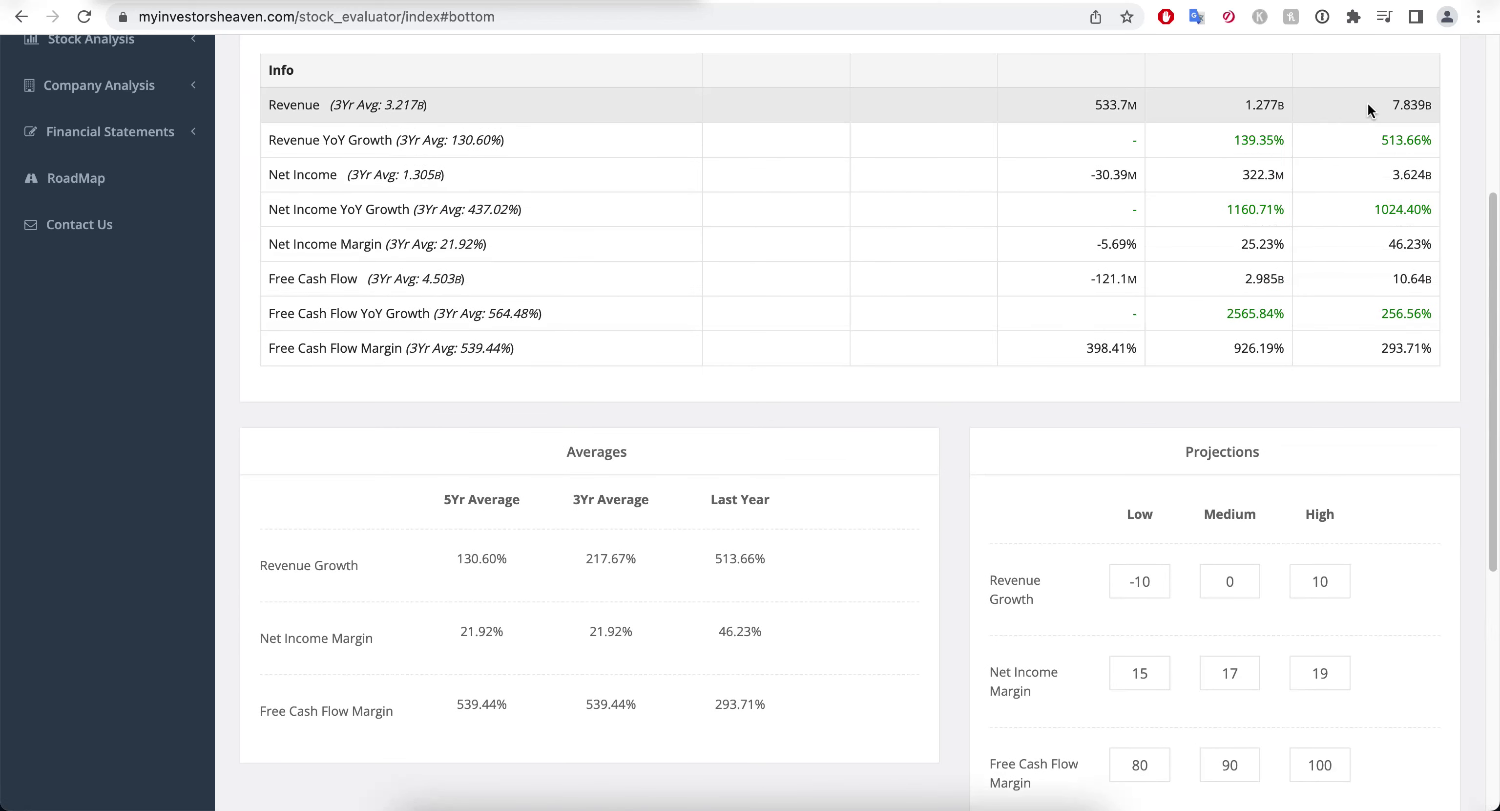
scroll(1044, 255, down, 6)
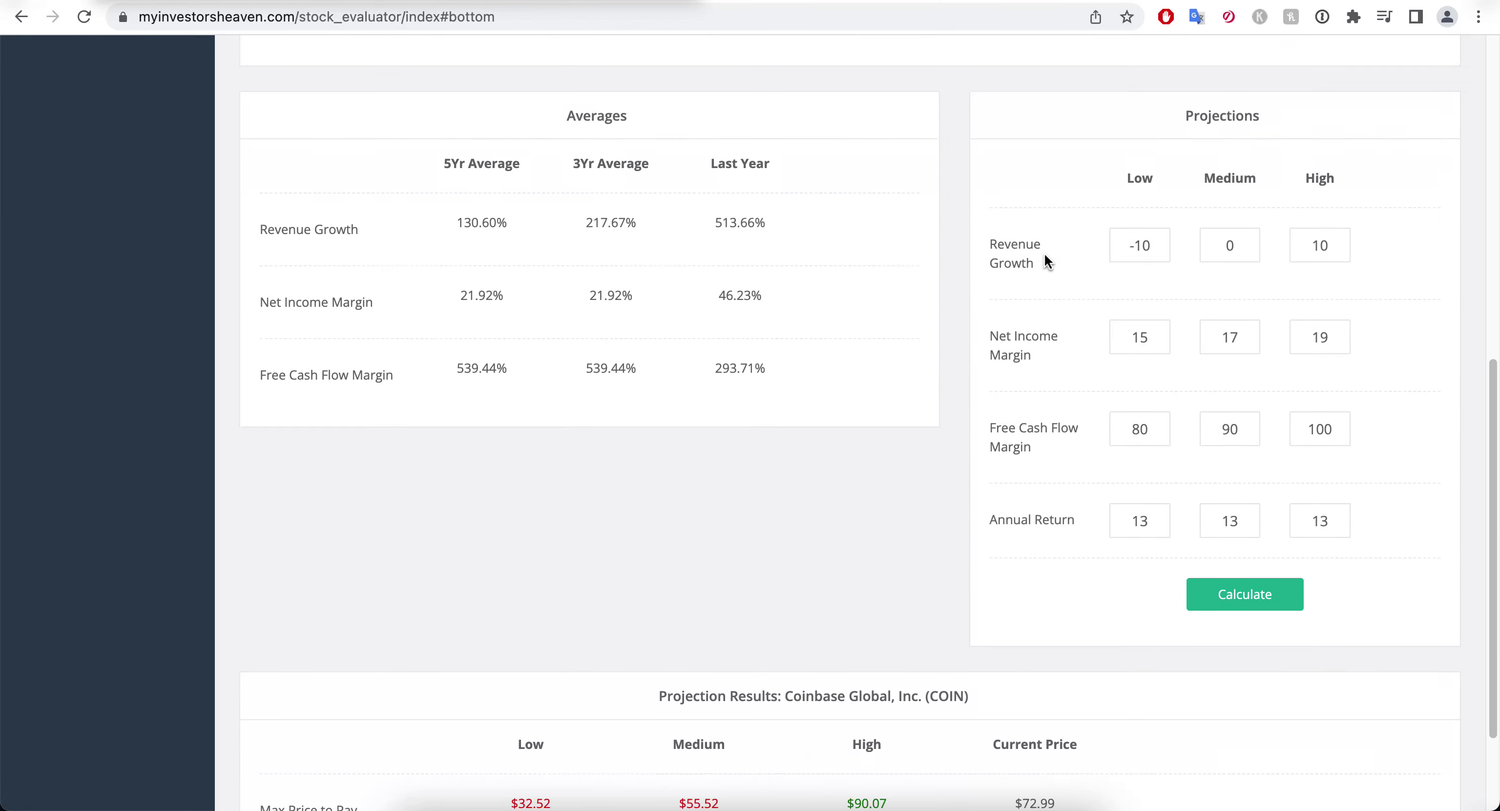
scroll(1045, 254, down, 1)
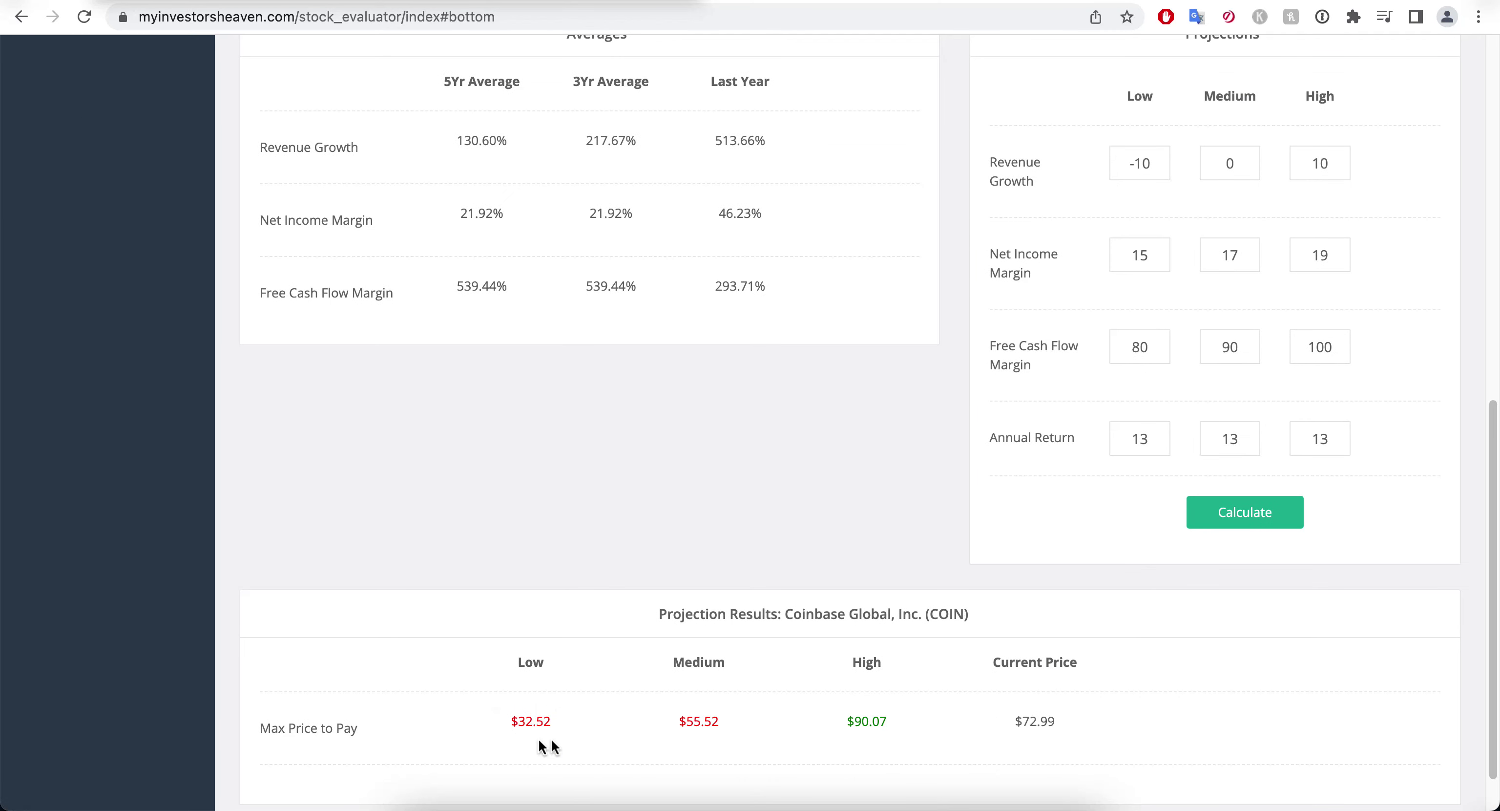
scroll(1132, 335, up, 2)
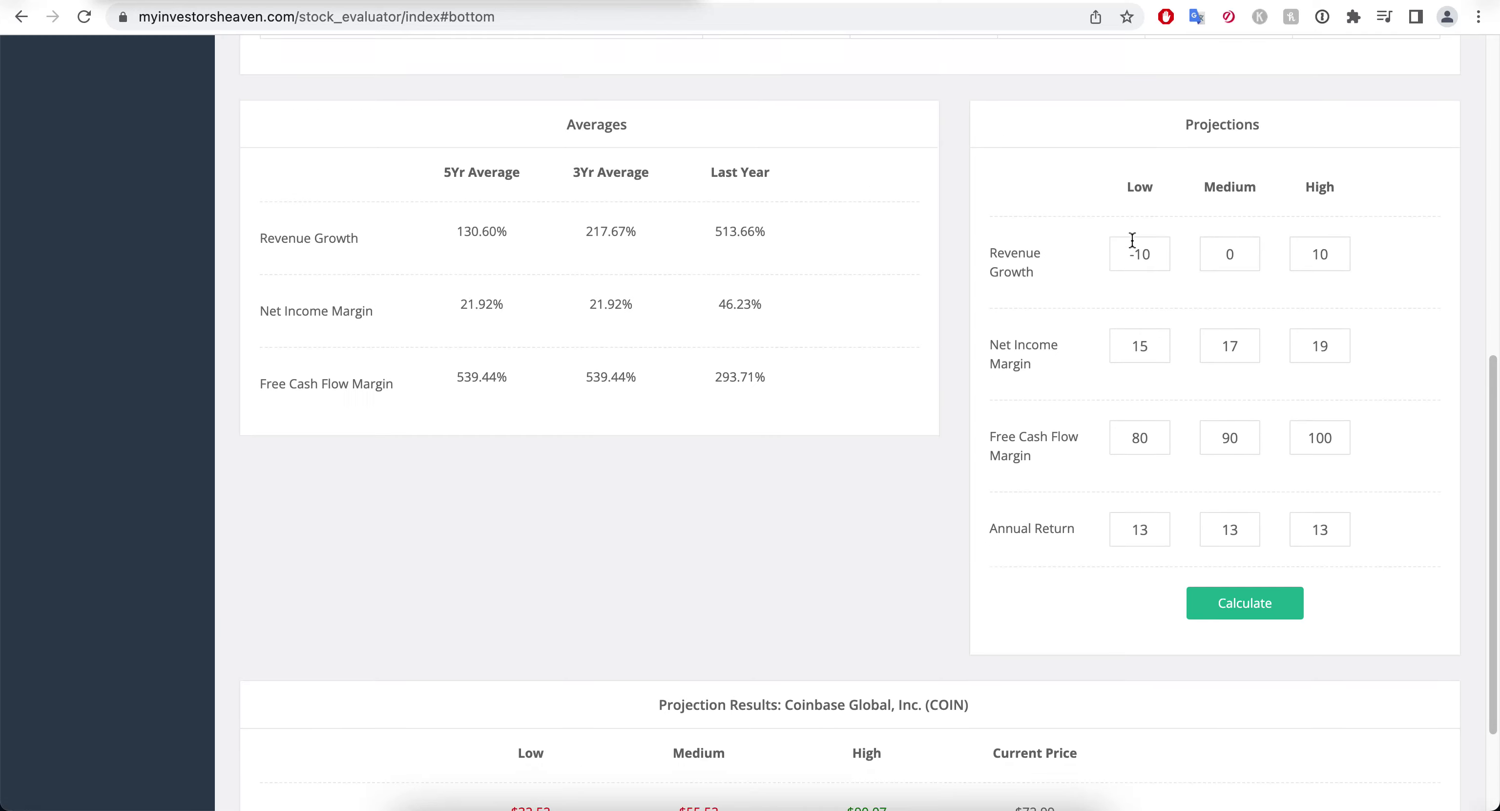
- Check the growth and margin projections against Coinbase's yearly financials, and the low, medium and high maximum prices against the current share price
scroll(1137, 258, up, 7)
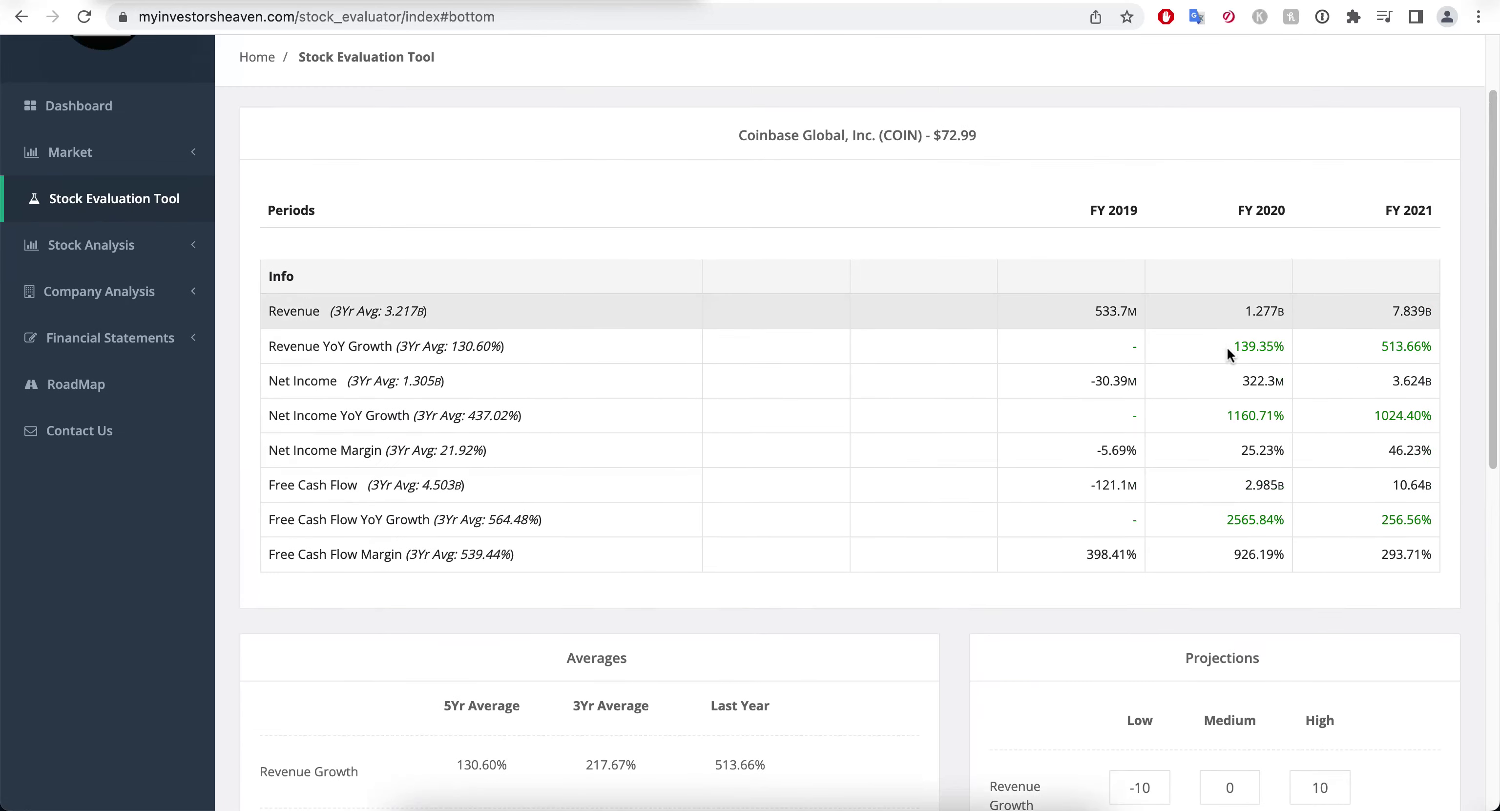
scroll(1225, 305, down, 8)
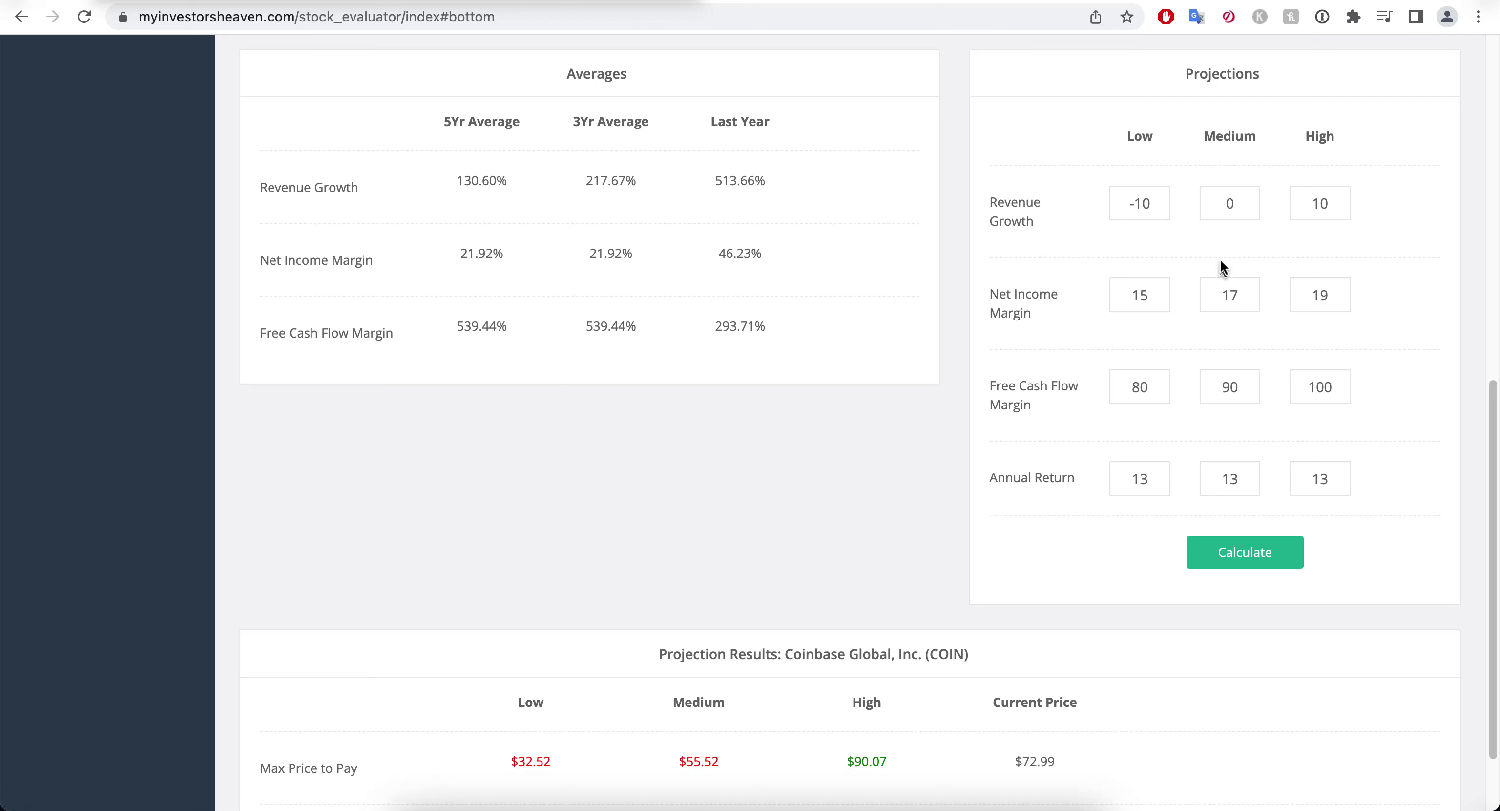
scroll(1223, 263, up, 8)
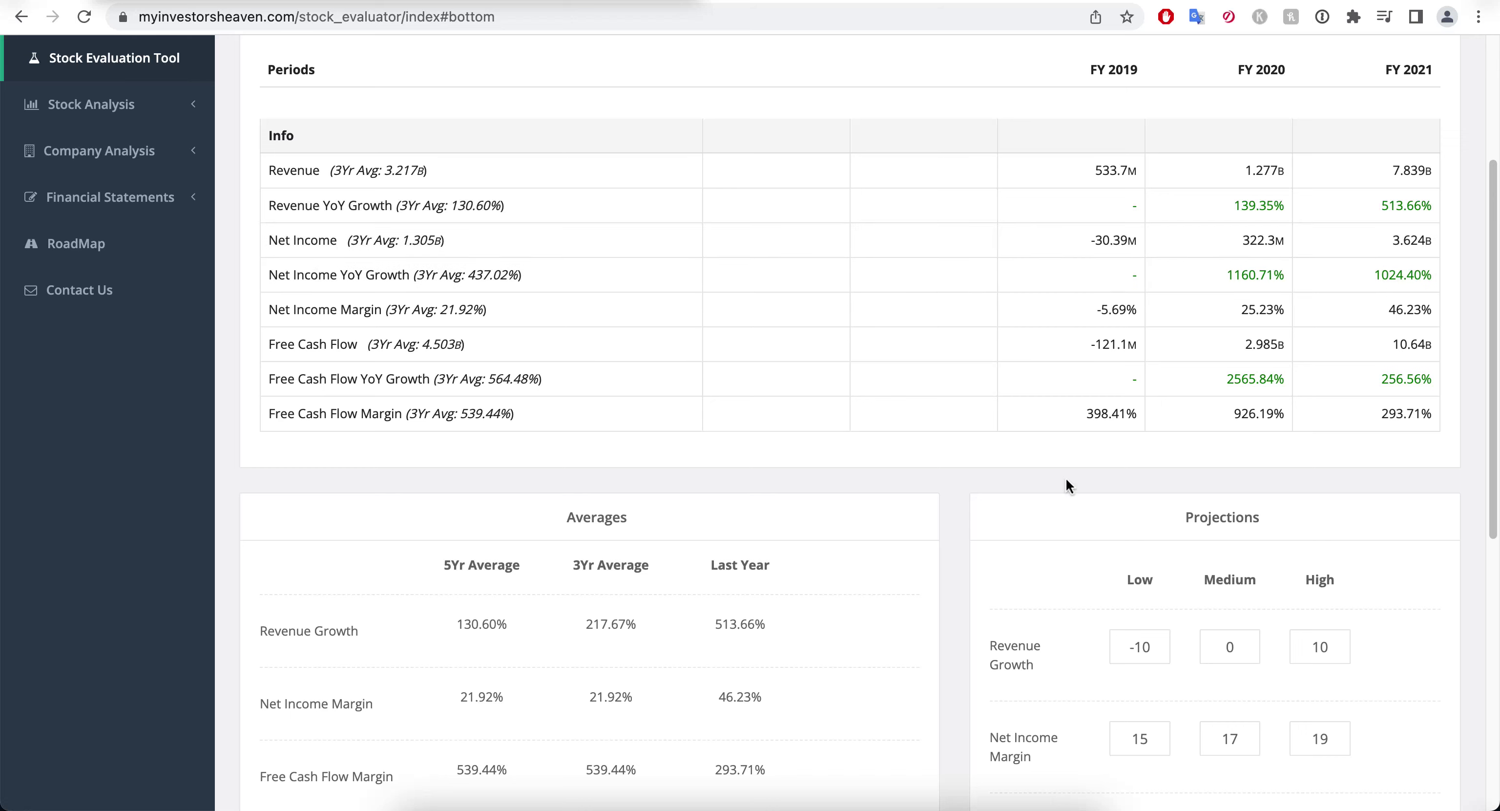
scroll(1070, 486, down, 5)
scroll(1044, 392, down, 4)
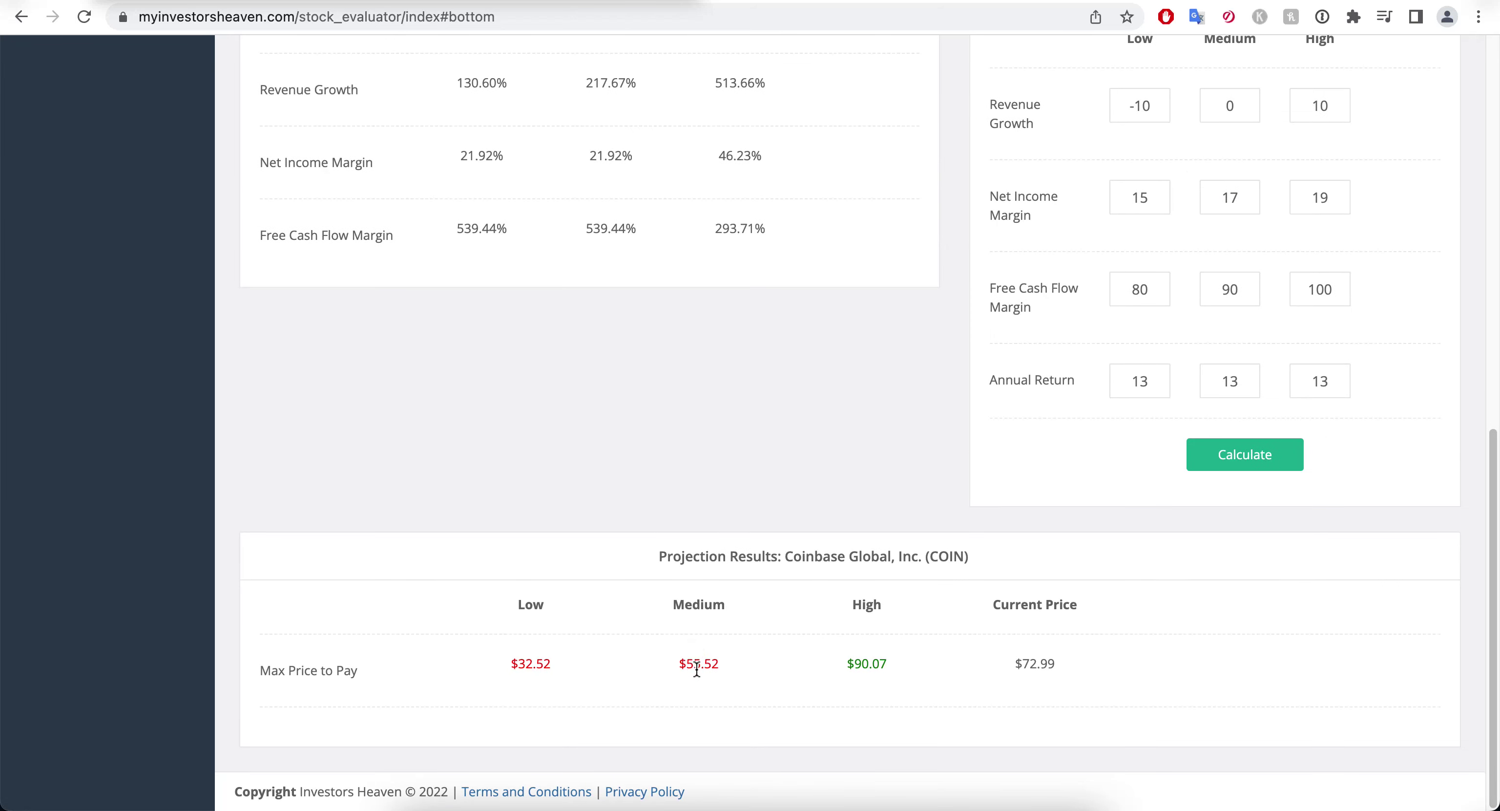
scroll(860, 511, up, 5)
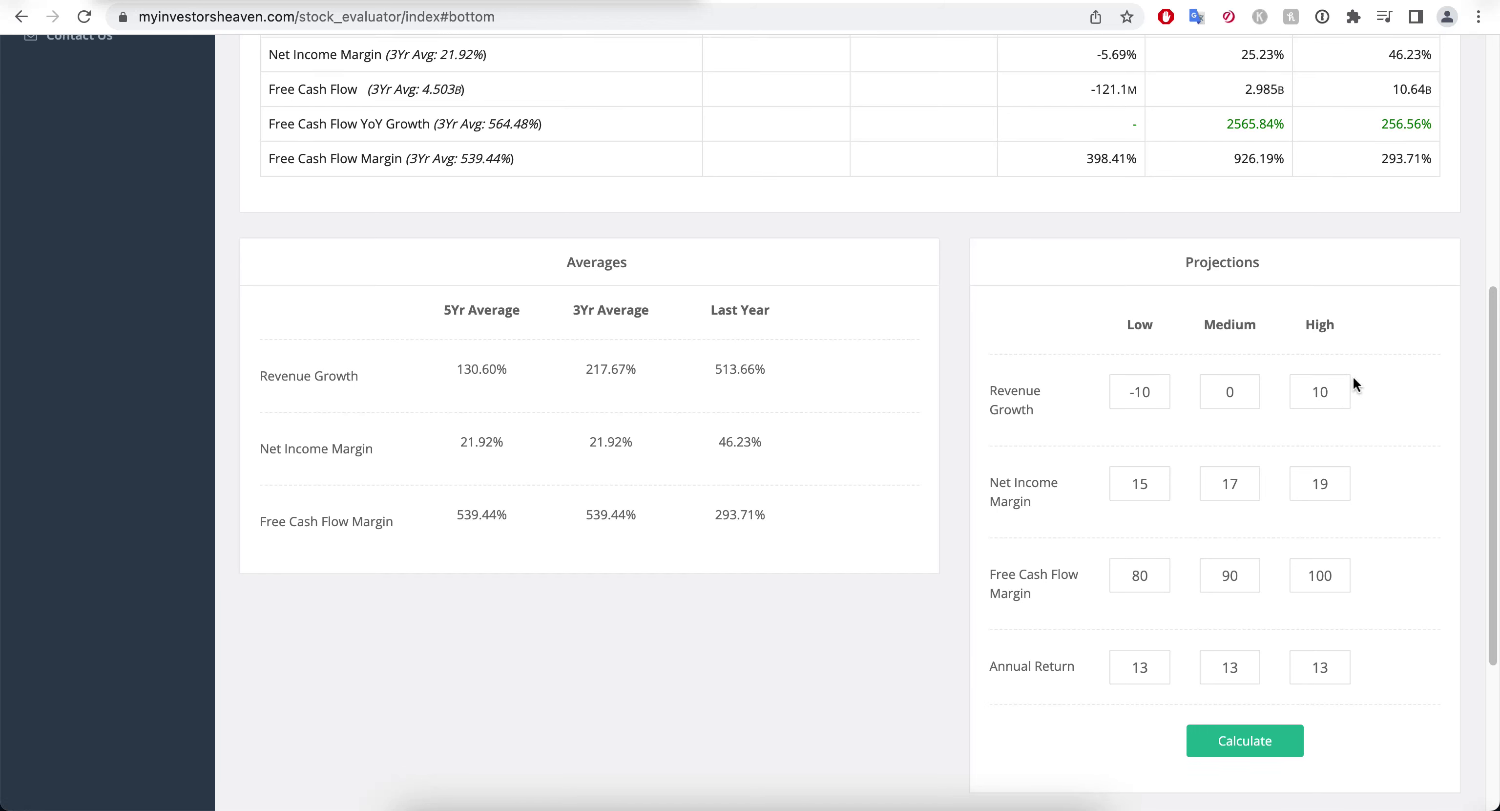
scroll(1353, 378, down, 5)
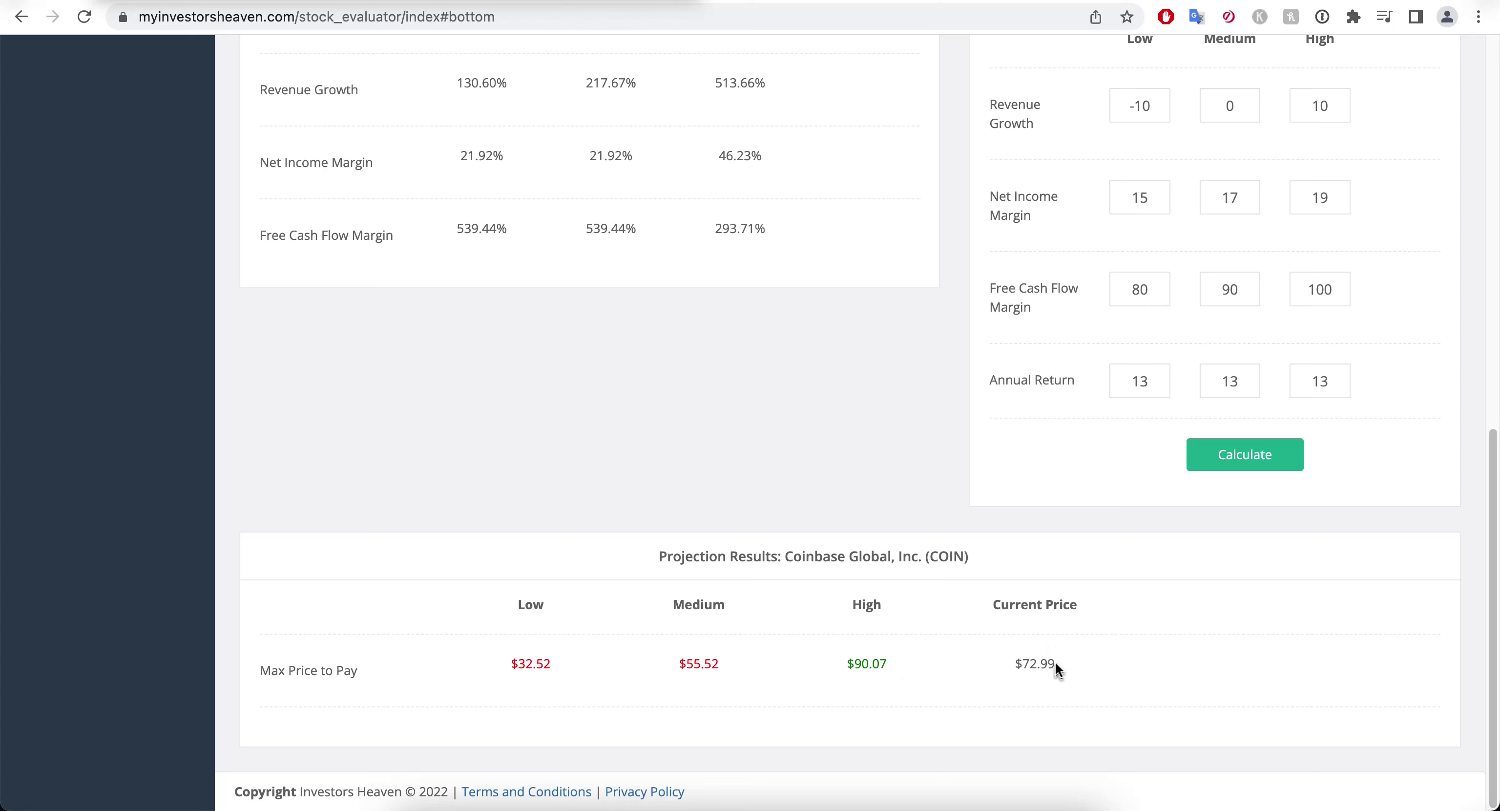
- Open Coinbase's Stock Analysis page and review its after-hours price, performance figures and foundational key metrics
scroll(815, 554, up, 20)
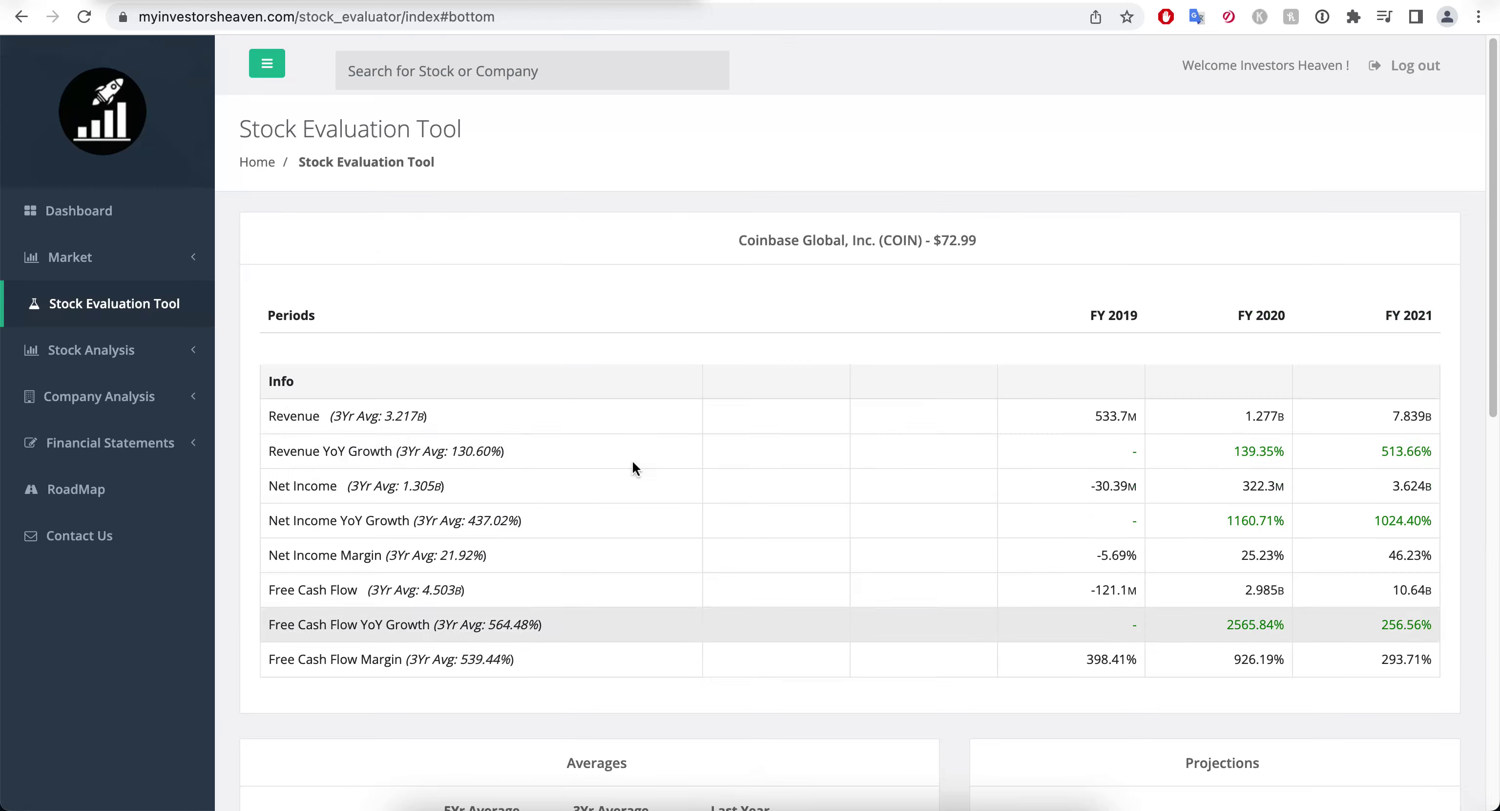
click(106, 348)
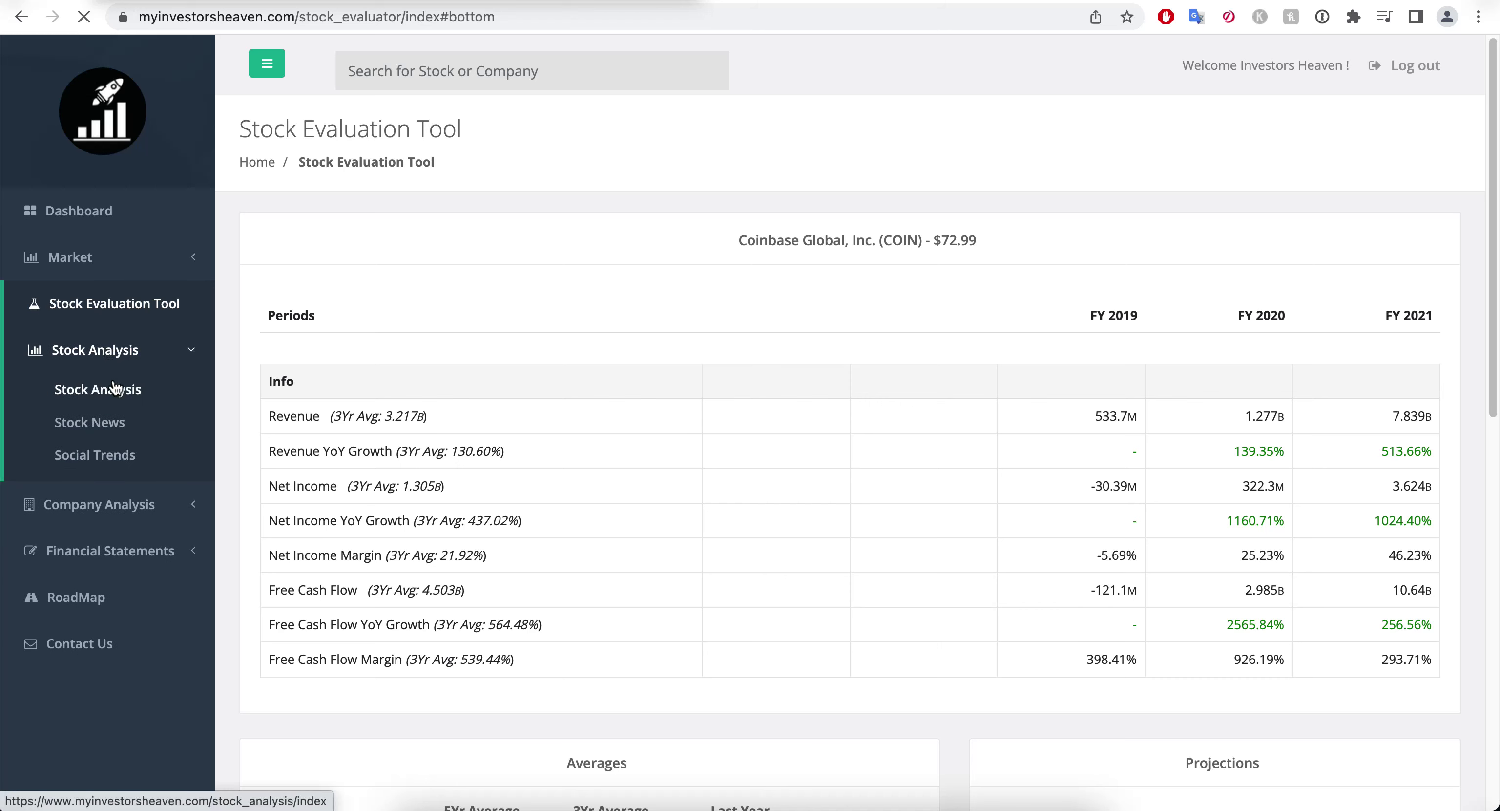
click(113, 389)
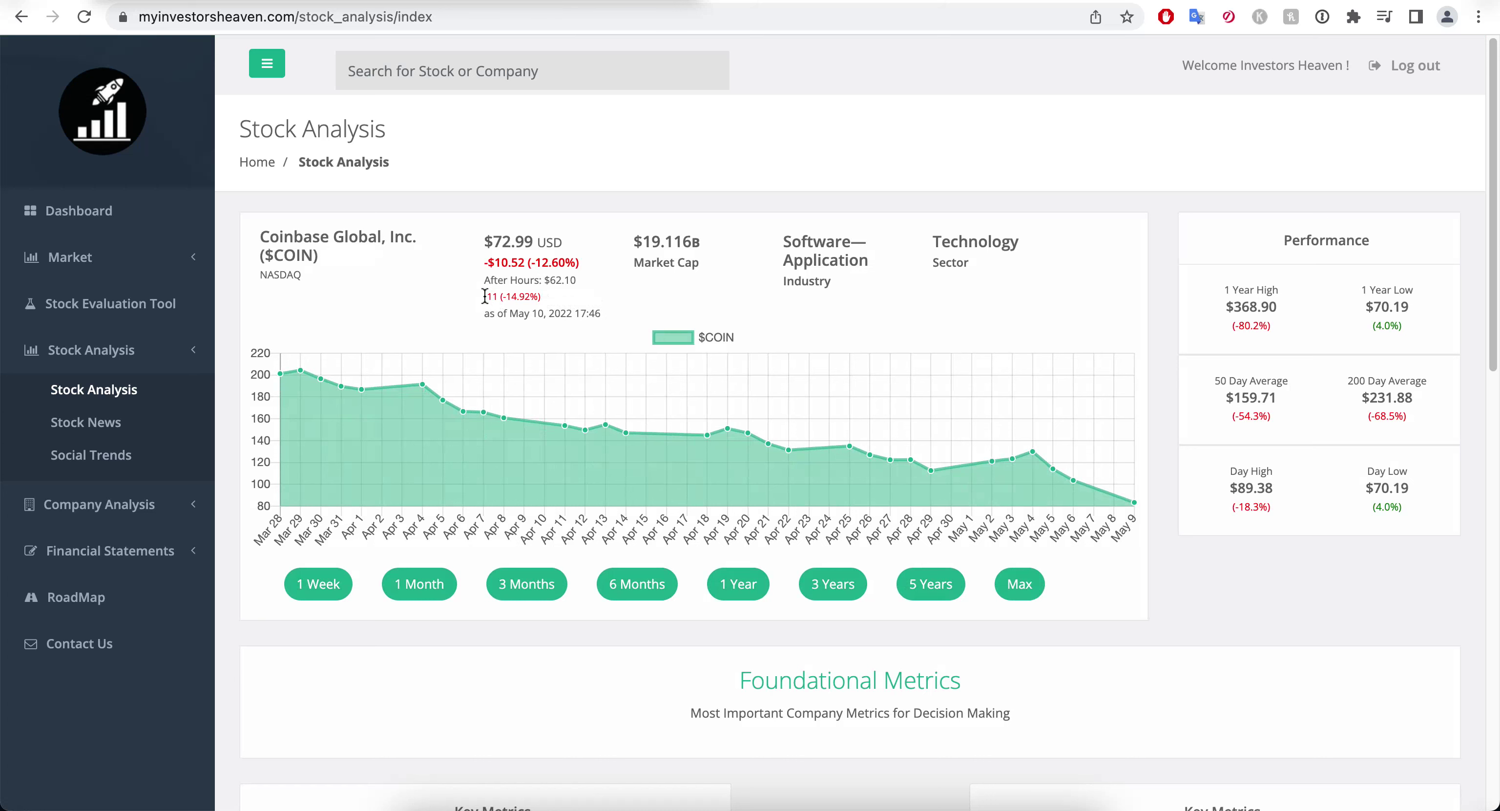
drag(550, 280, 569, 282)
scroll(738, 168, down, 7)
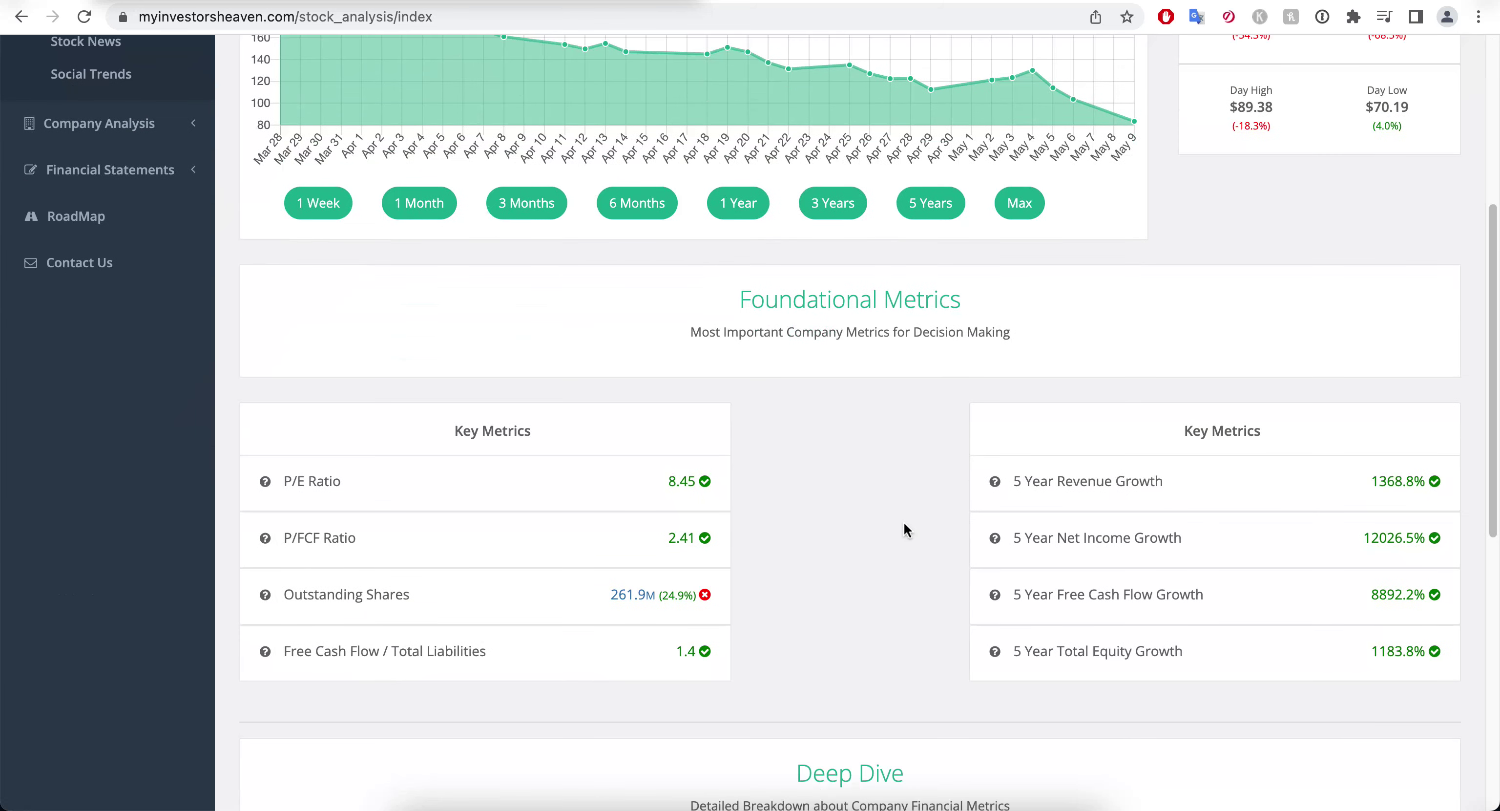
scroll(865, 422, up, 7)
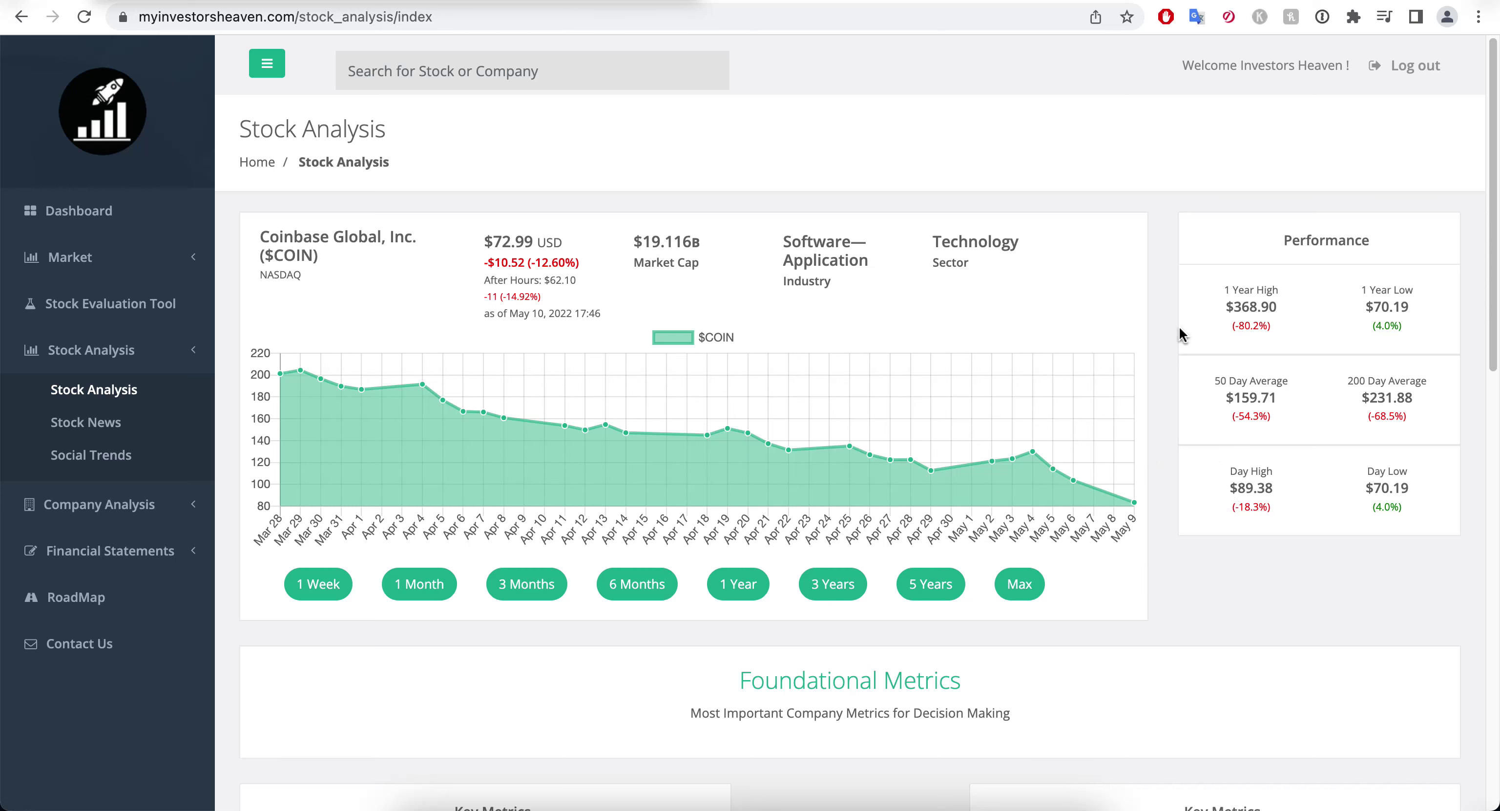
scroll(1173, 328, down, 2)
scroll(1165, 335, up, 2)
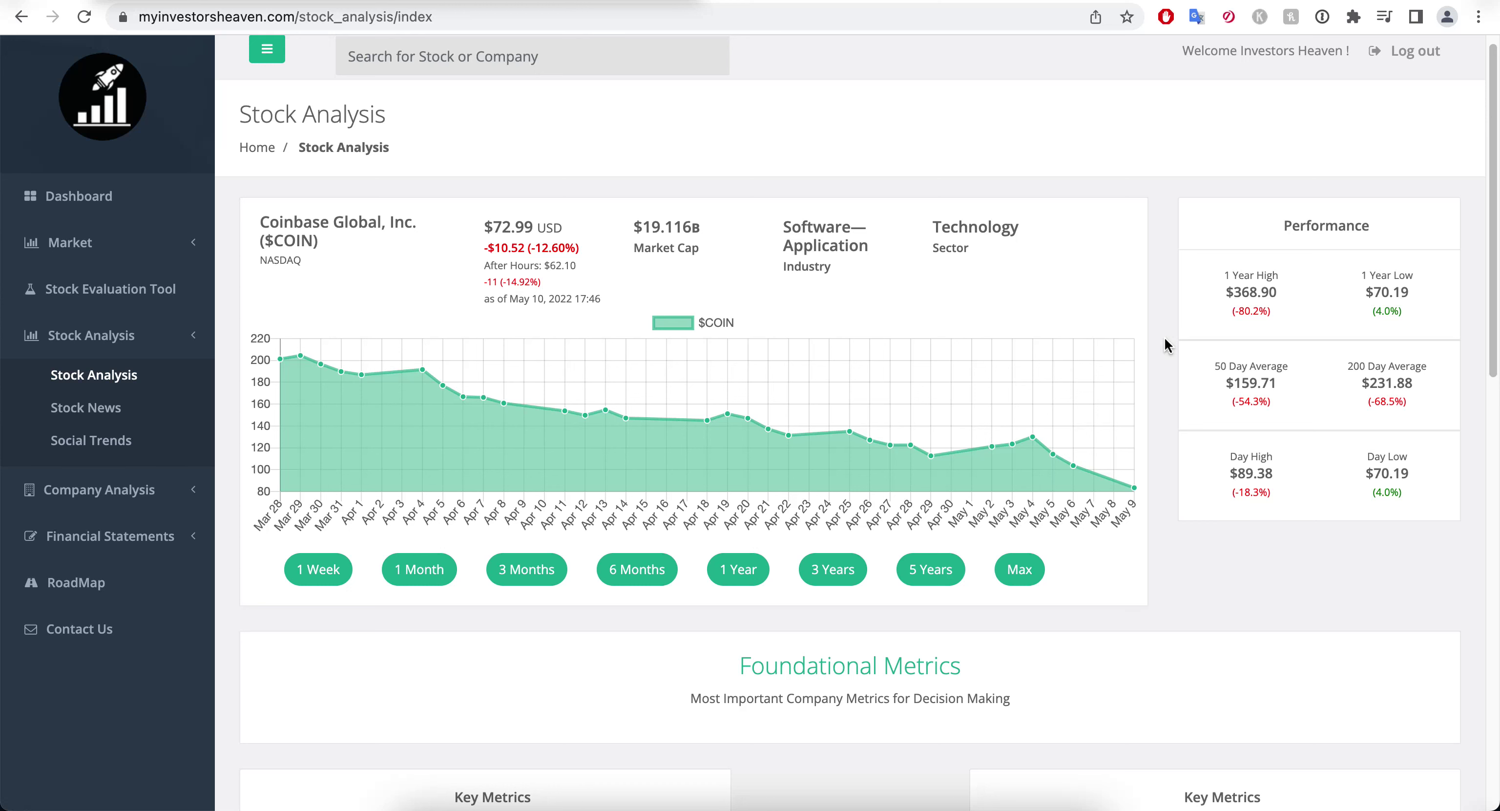
scroll(1165, 338, down, 2)
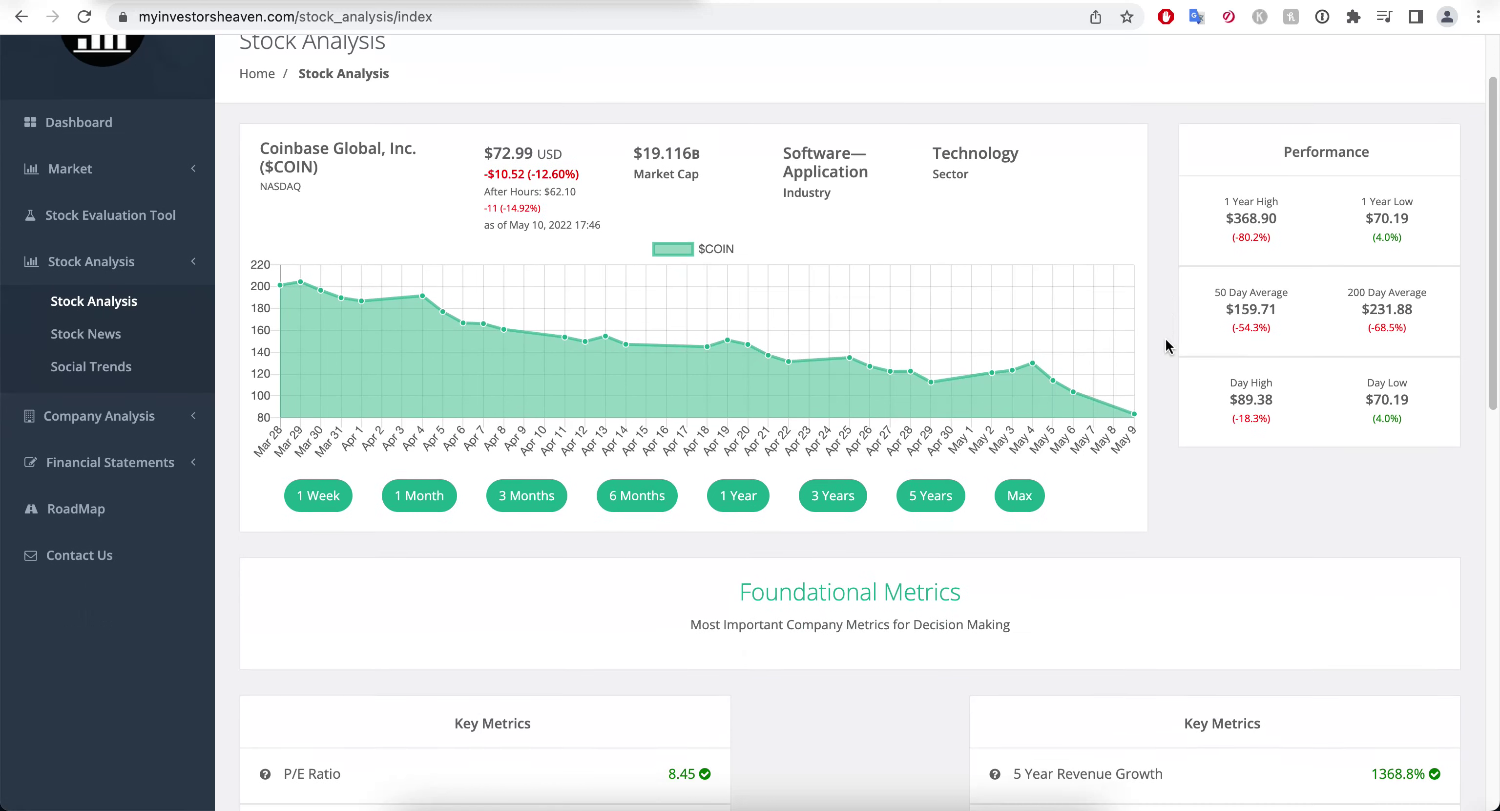
scroll(1176, 346, down, 2)
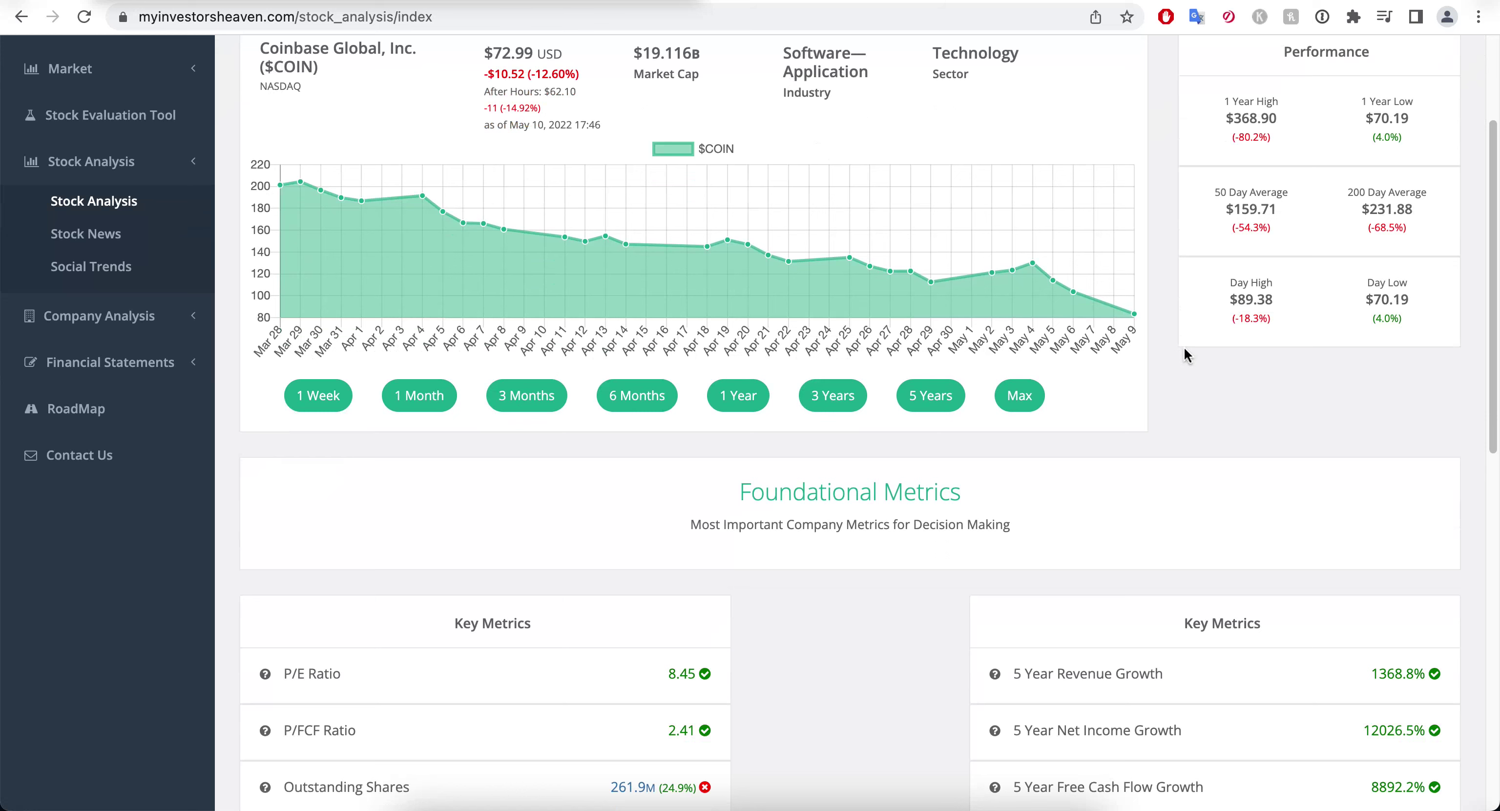
scroll(1171, 348, up, 3)
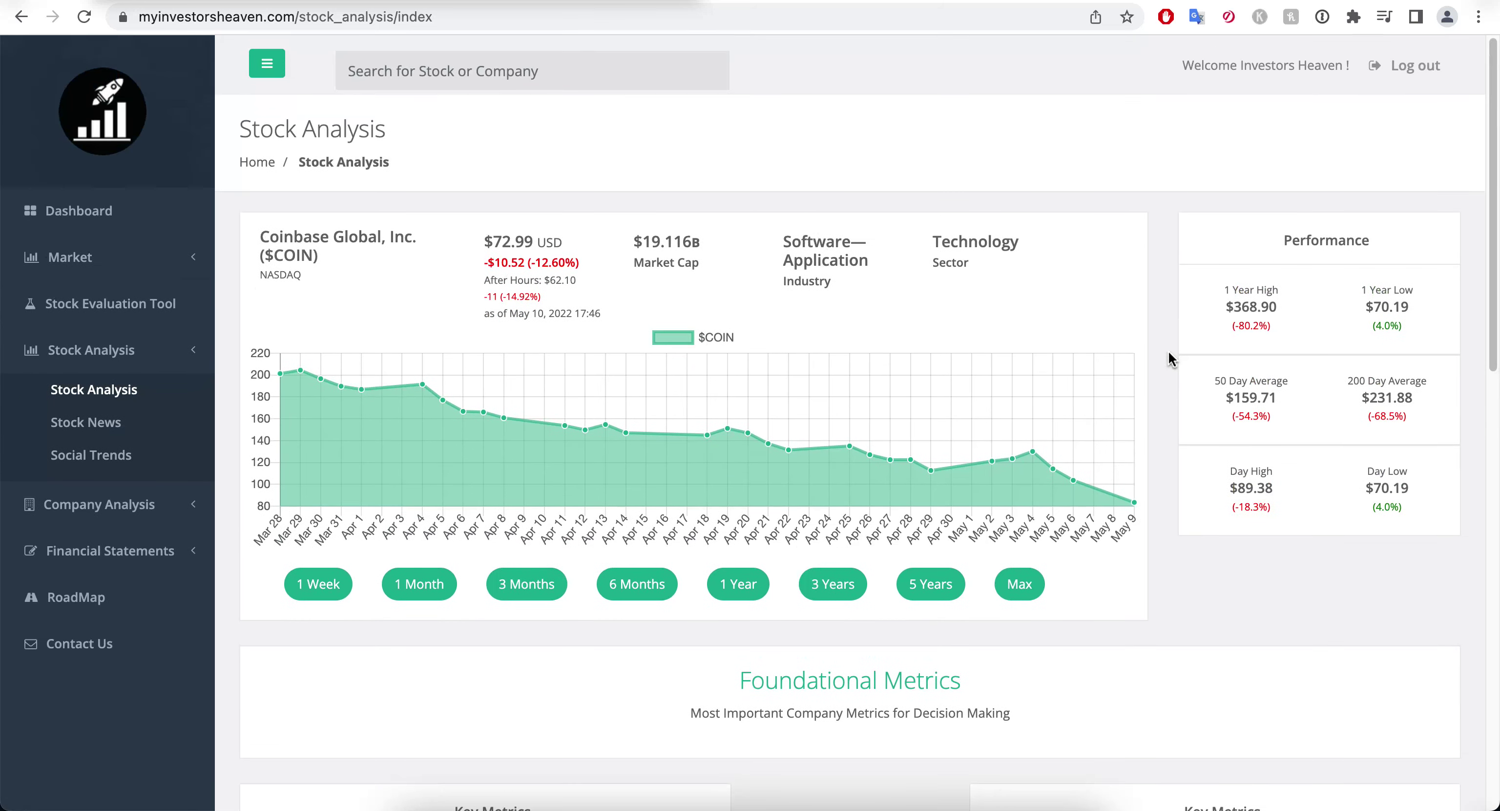